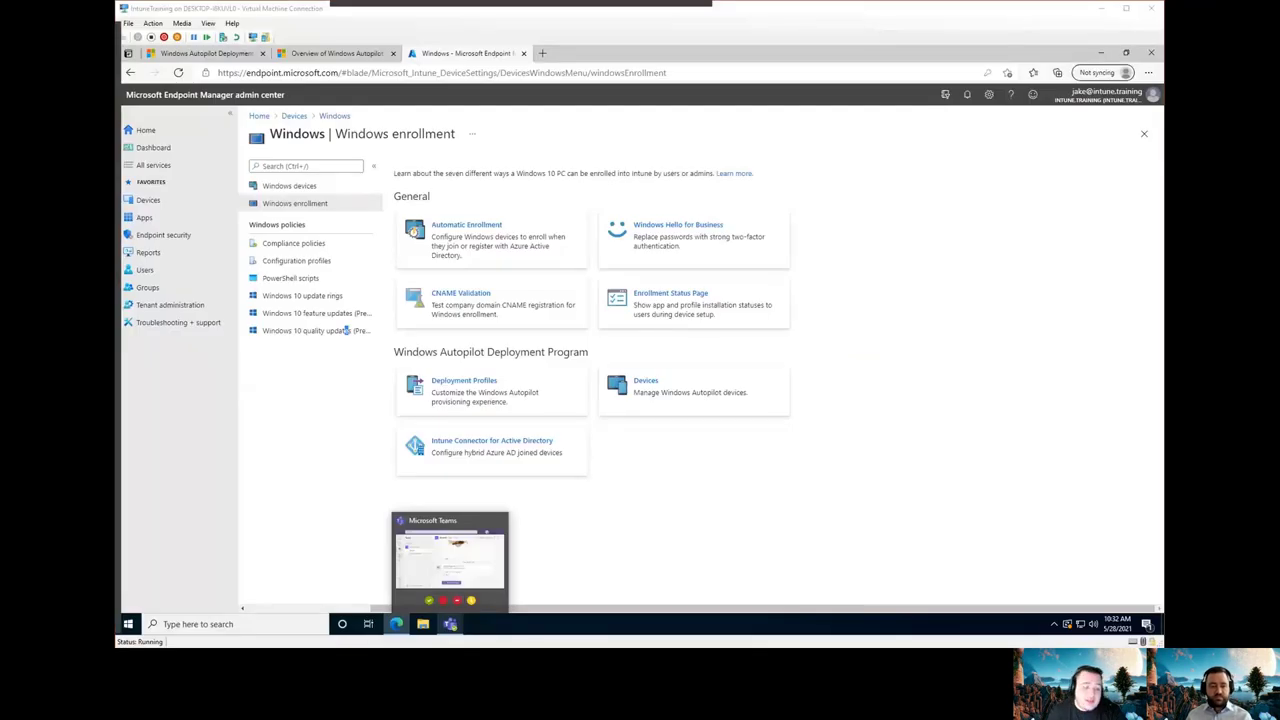
Step: Open the Windows Autopilot Deployment Profiles list in the VM's admin center
left_click(929, 454)
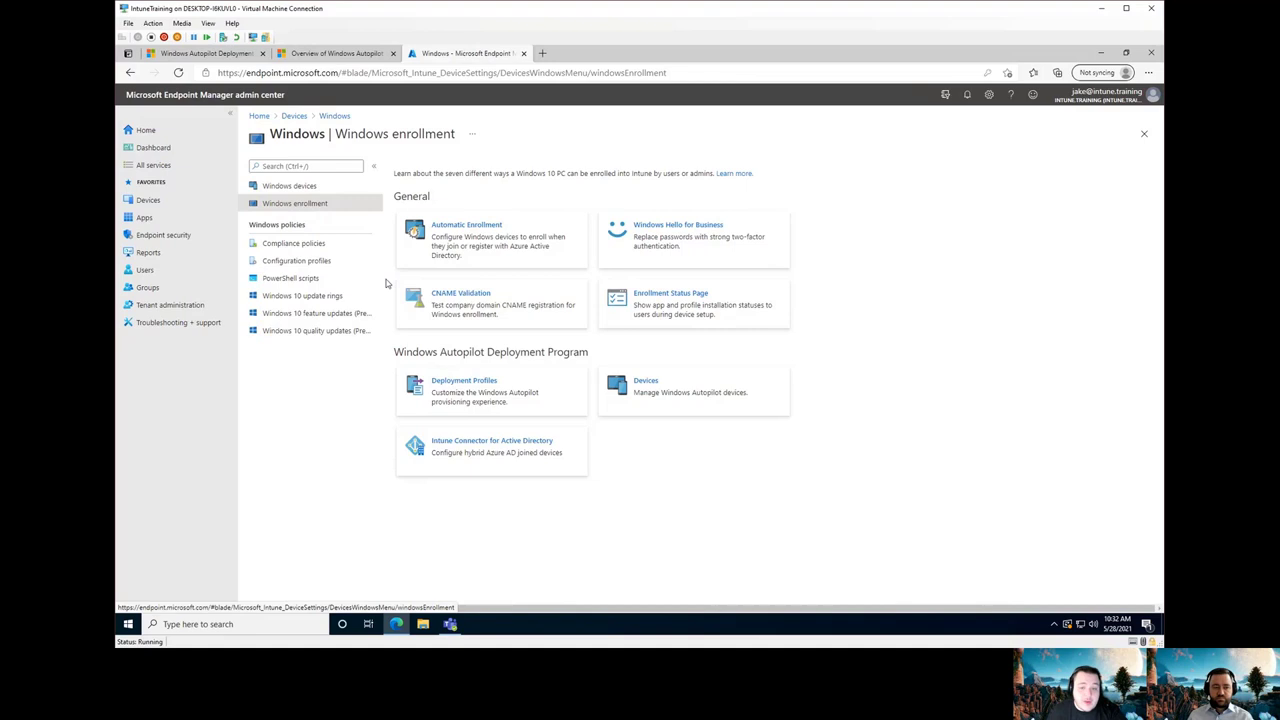
left_click(470, 390)
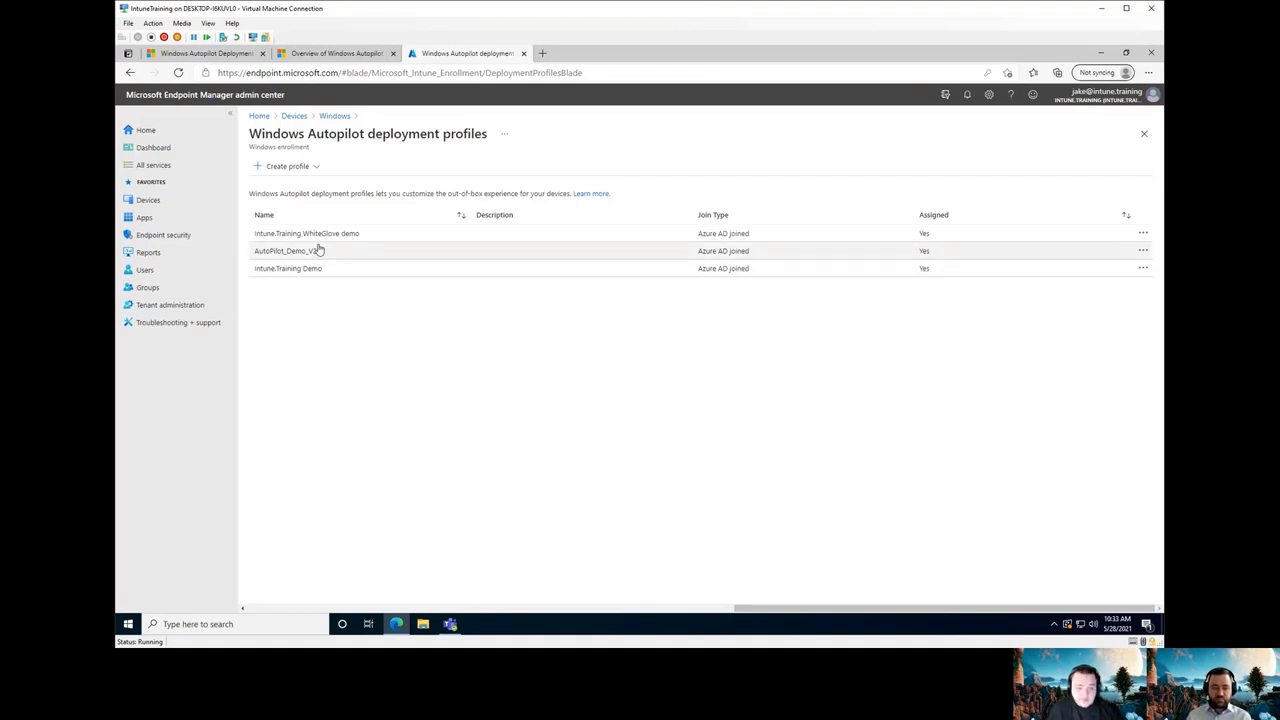
Step: Start a new Windows PC Autopilot profile and name it Win10-Autopilot
left_click(294, 167)
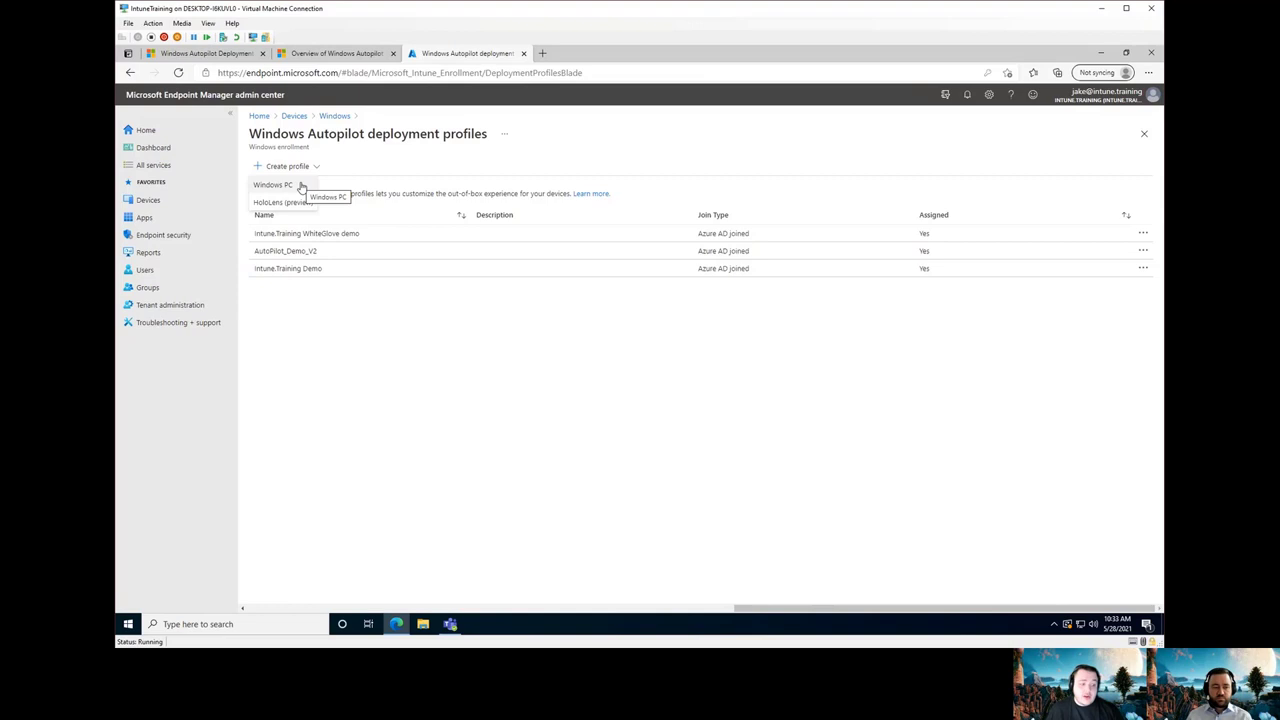
left_click(299, 186)
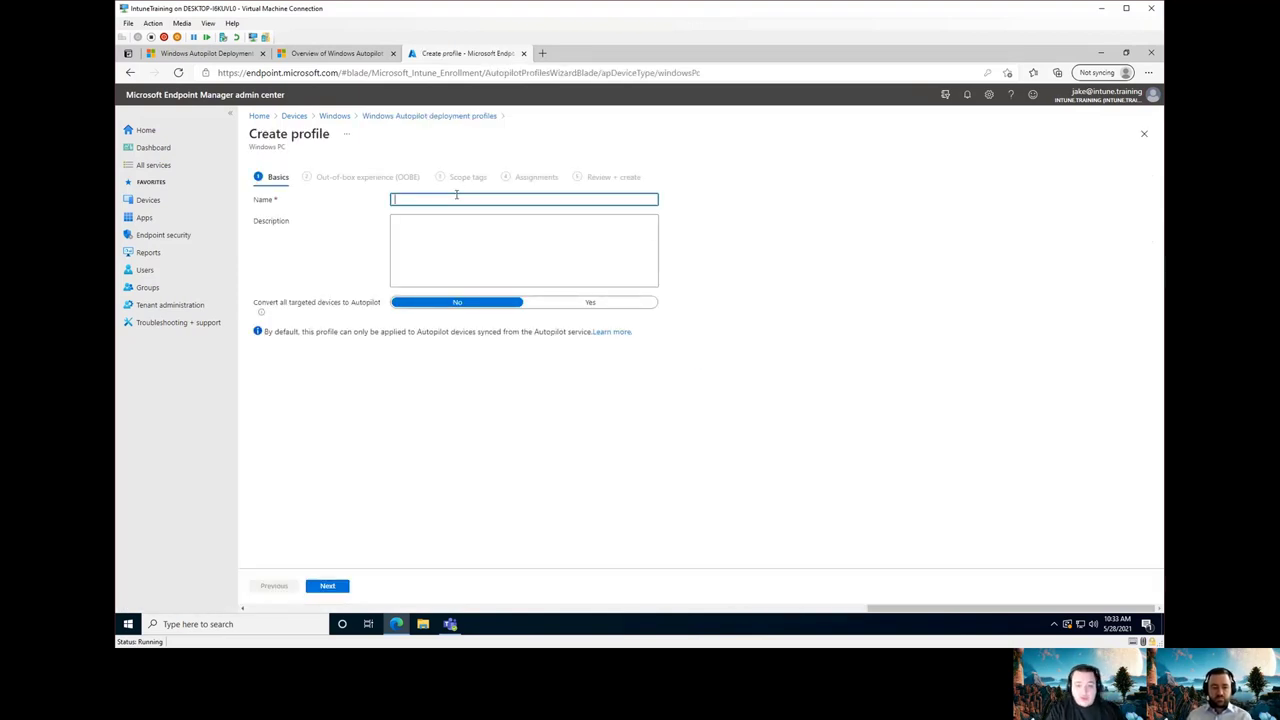
type("Win10-AU")
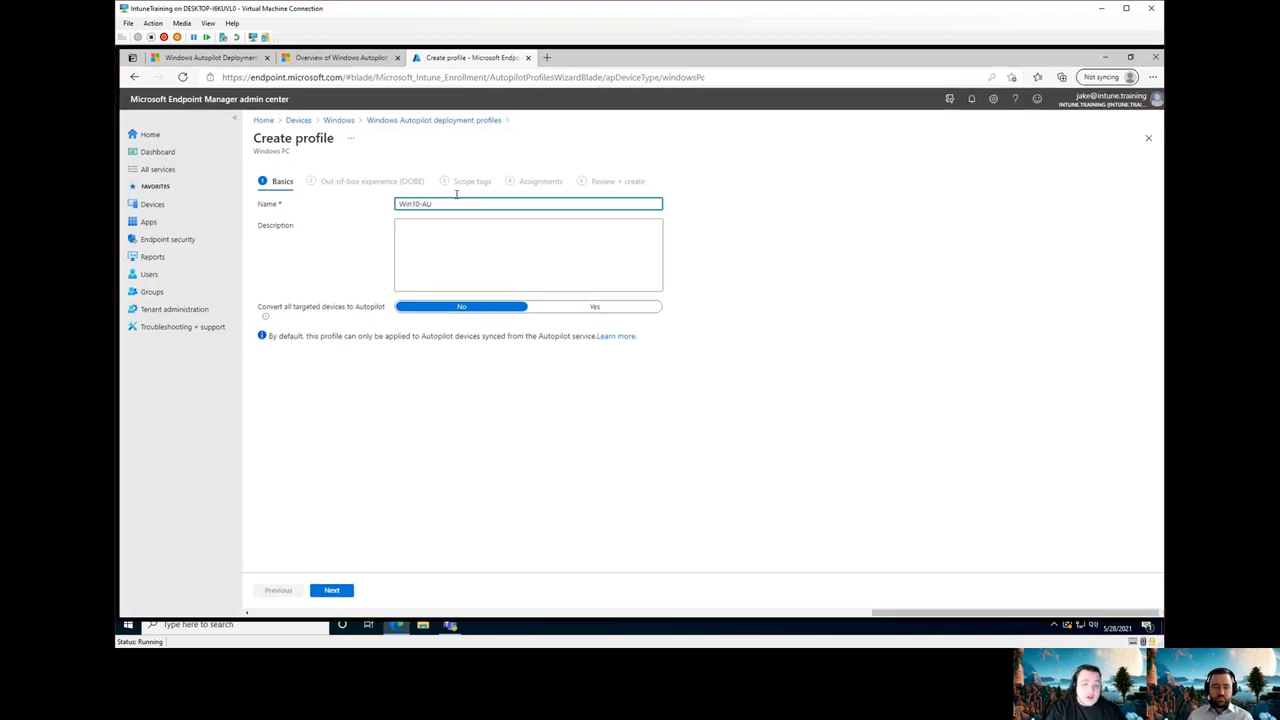
key("BackSpace")
key("F11")
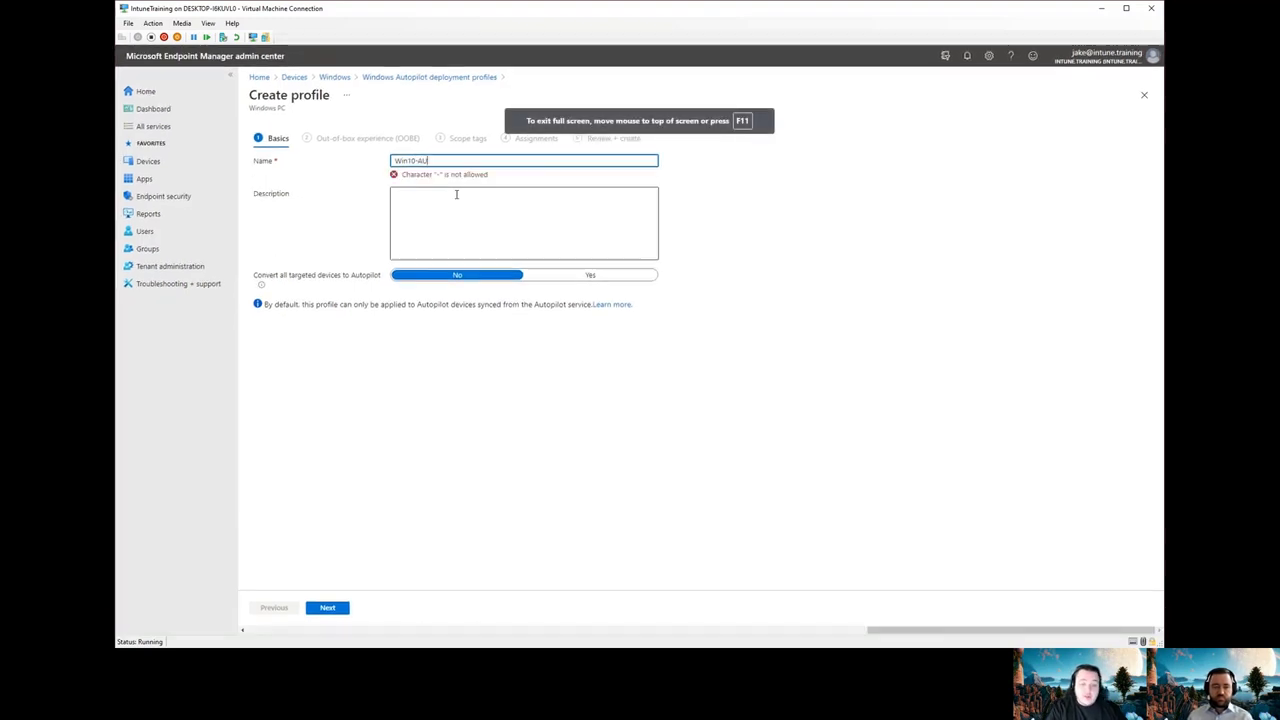
key("F11")
type("utopilot")
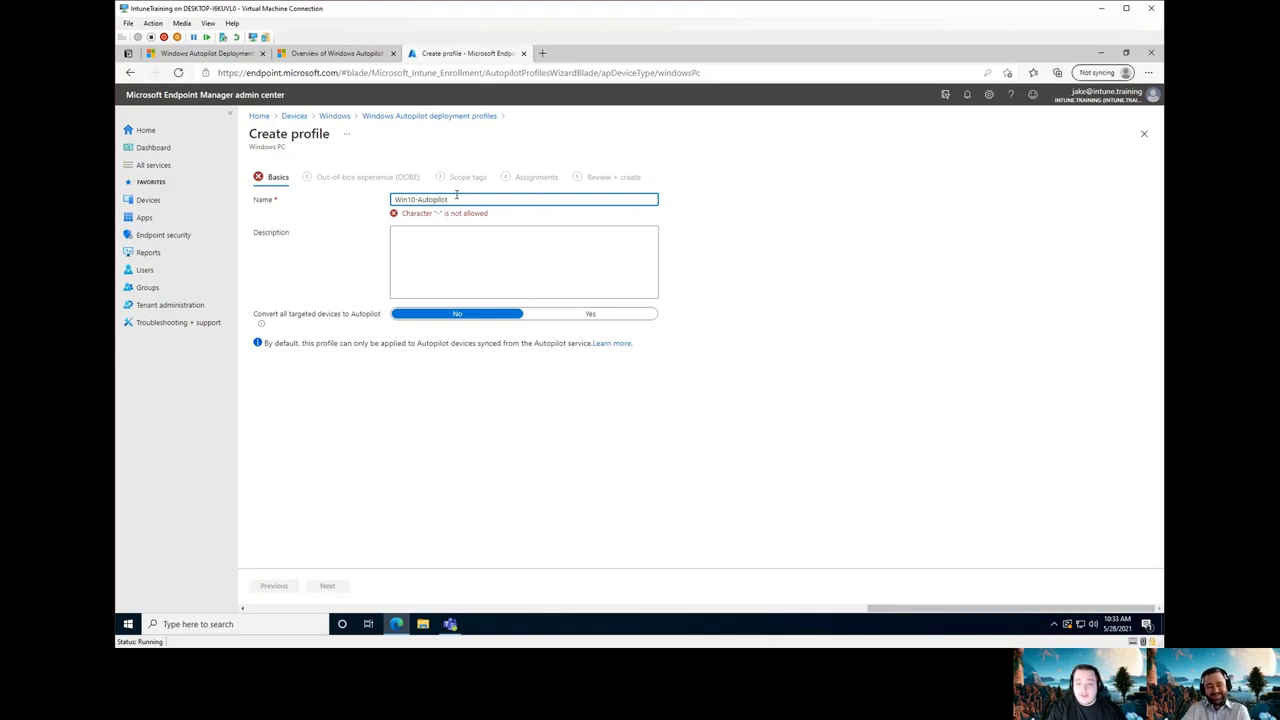
left_click(570, 266)
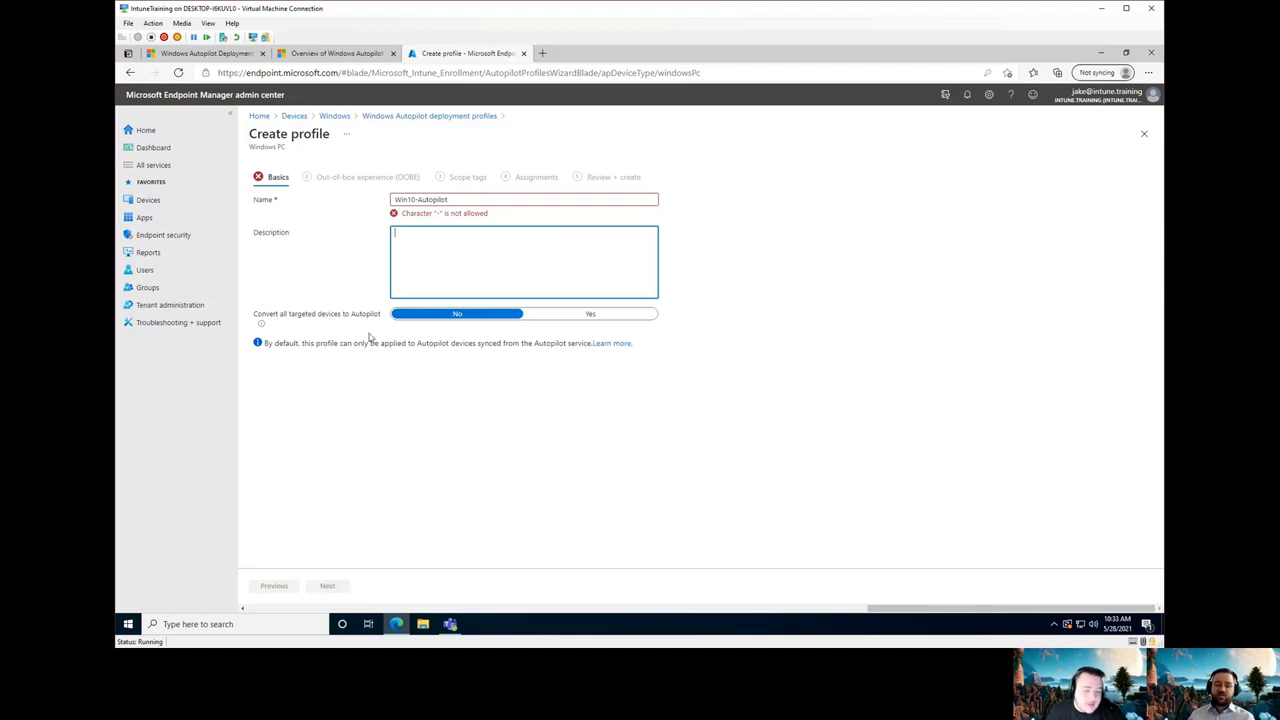
Step: Delete the disallowed hyphen so the profile name reads Win10Autopilot
left_click(488, 199)
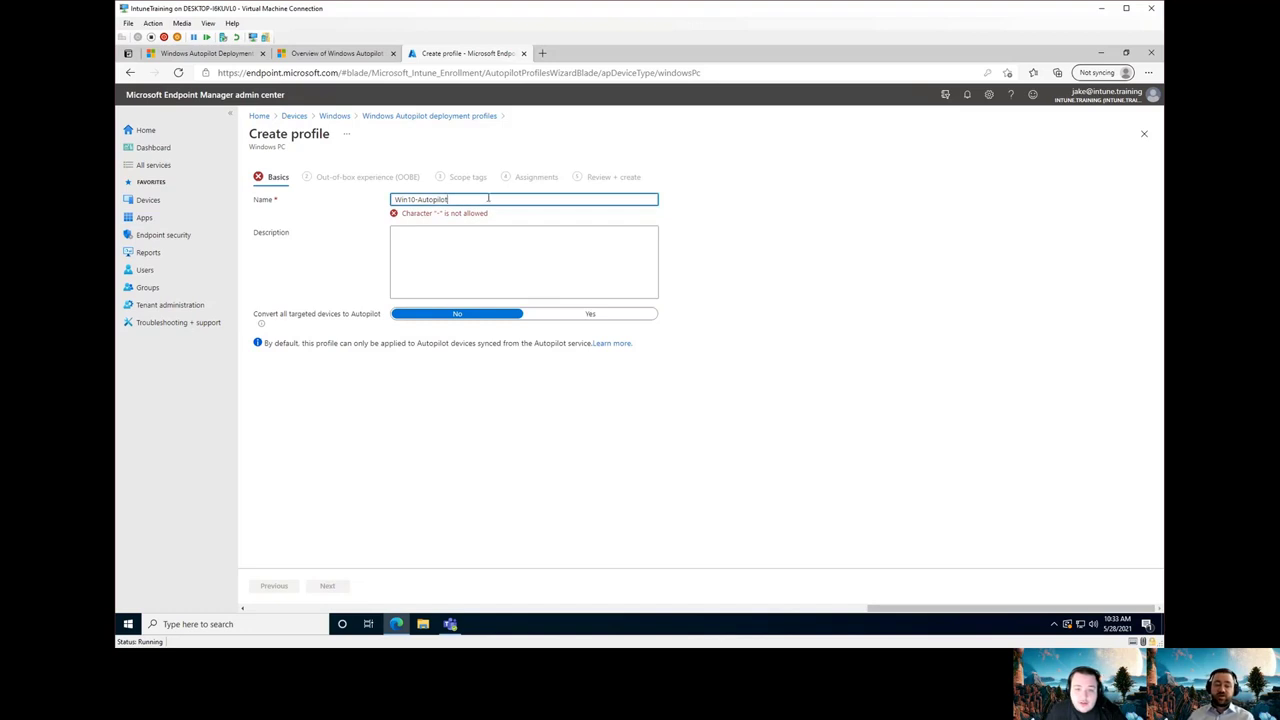
left_click(416, 199)
key("BackSpace")
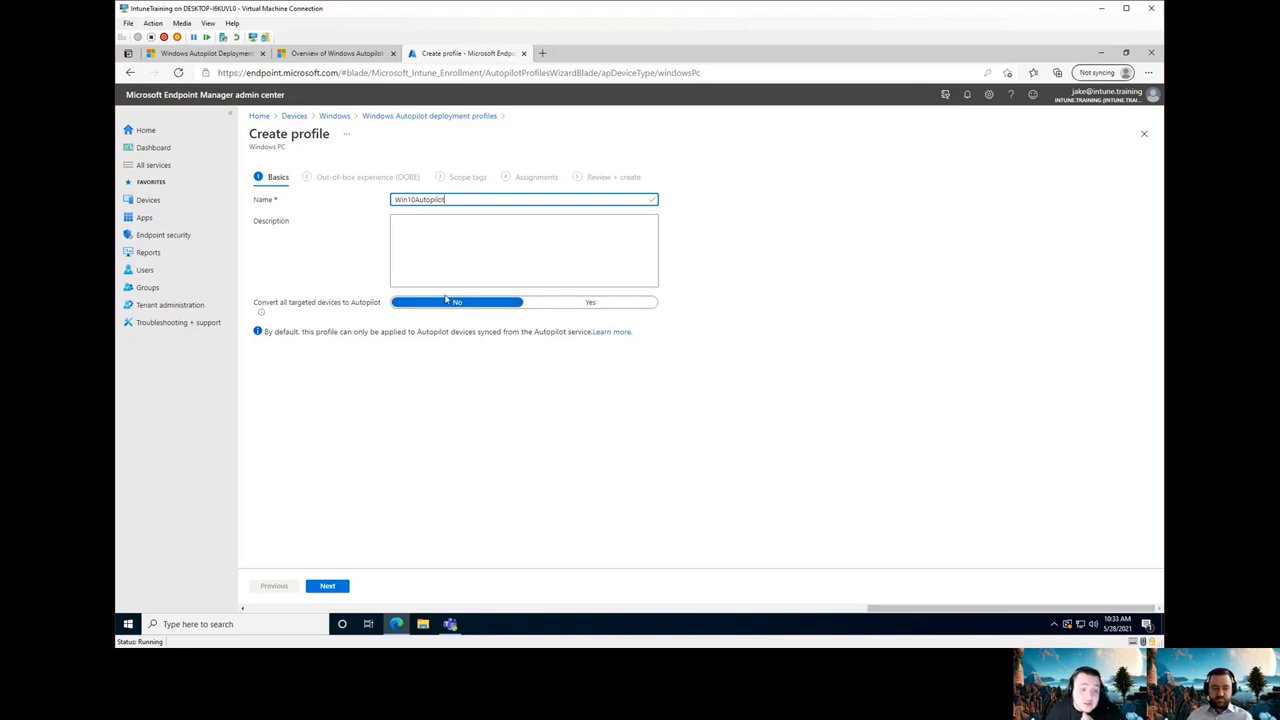
Step: Continue to the OOBE settings and set Language (Region) to User select
left_click(330, 592)
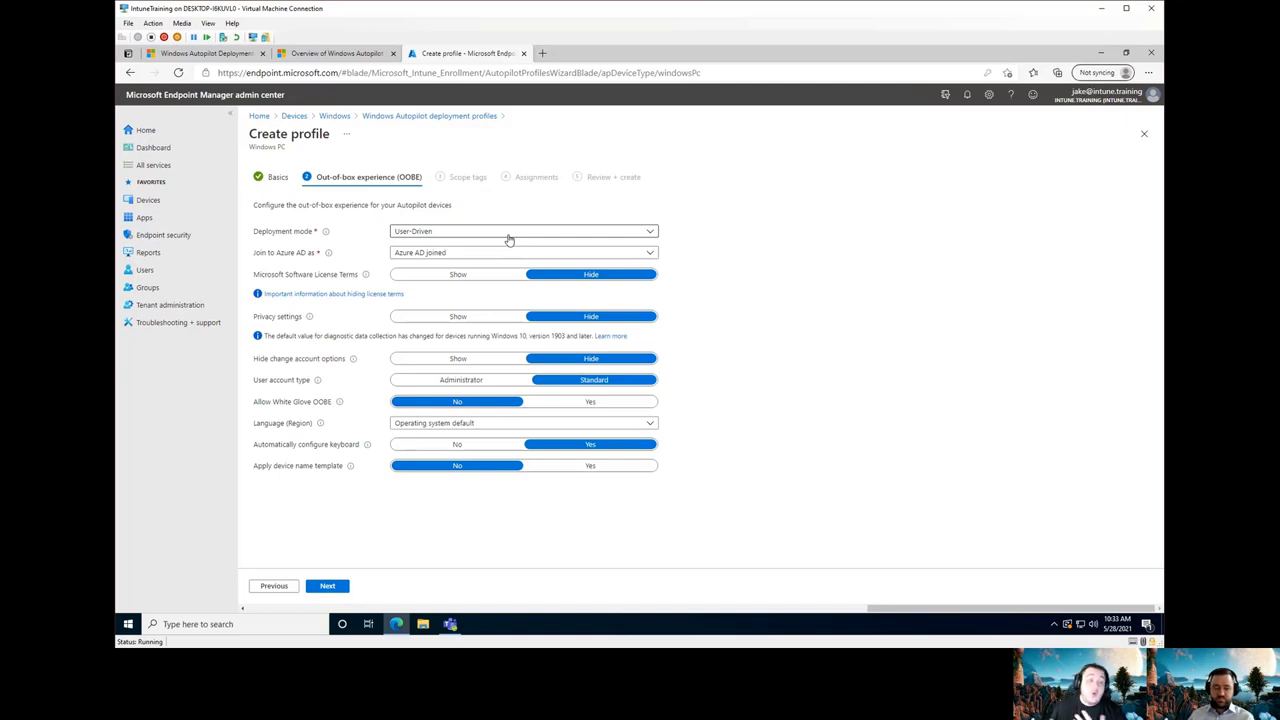
left_click(444, 426)
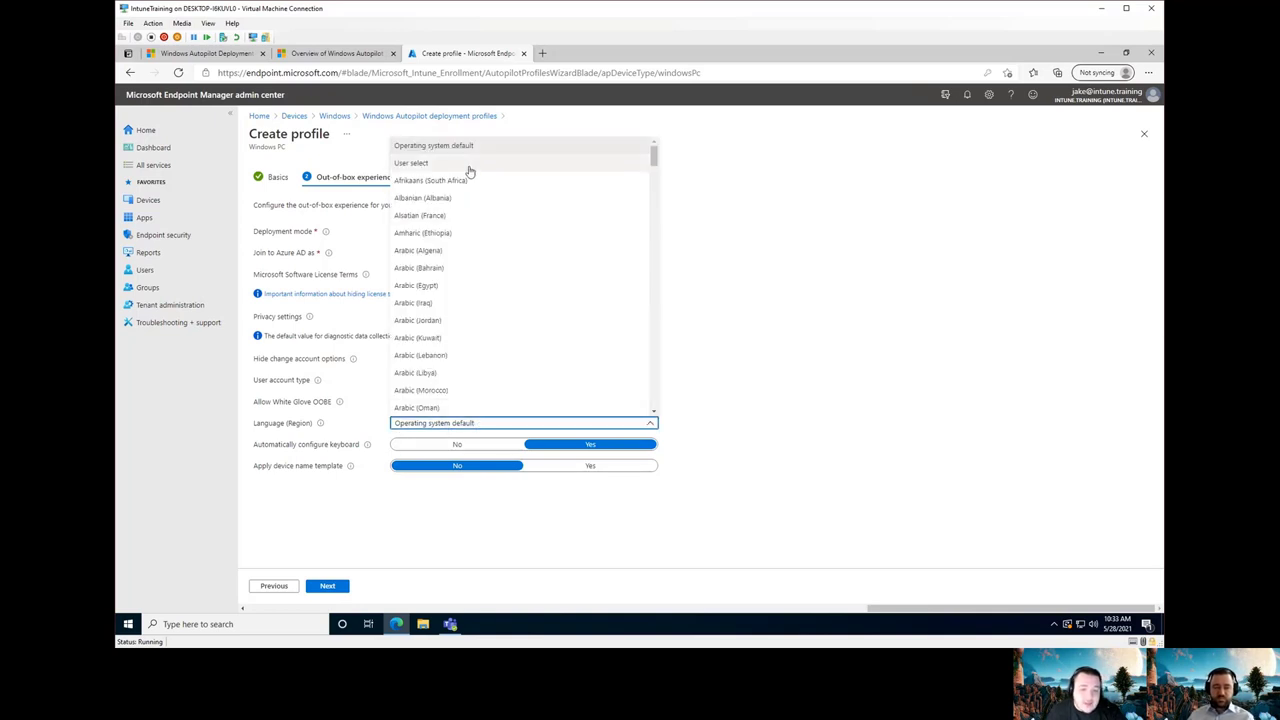
left_click(469, 168)
left_click(438, 425)
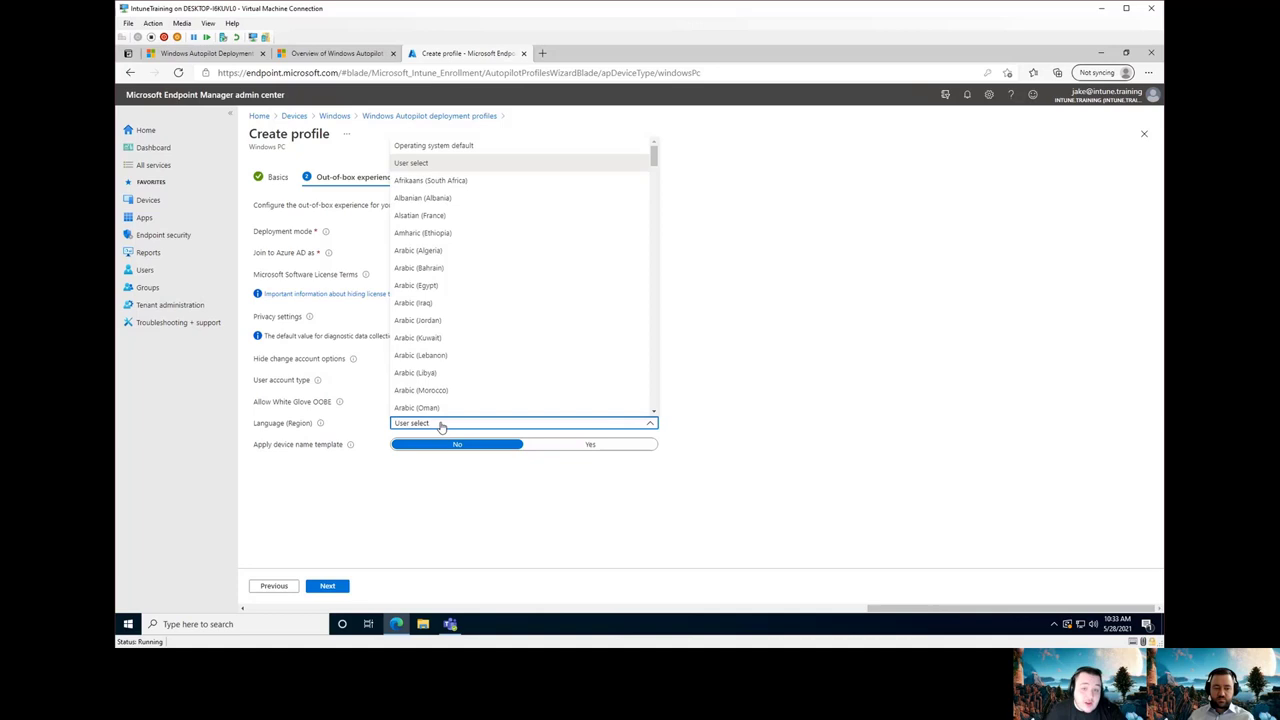
scroll(530, 265, "down", 5)
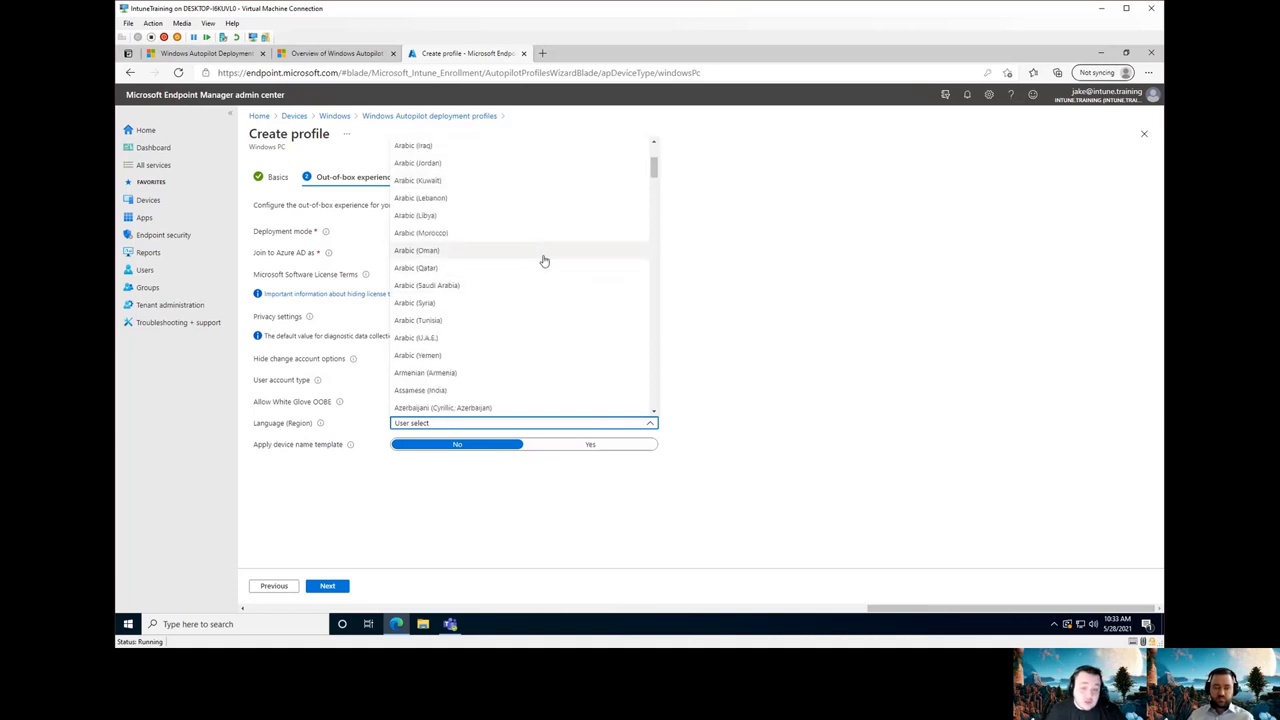
left_click(803, 374)
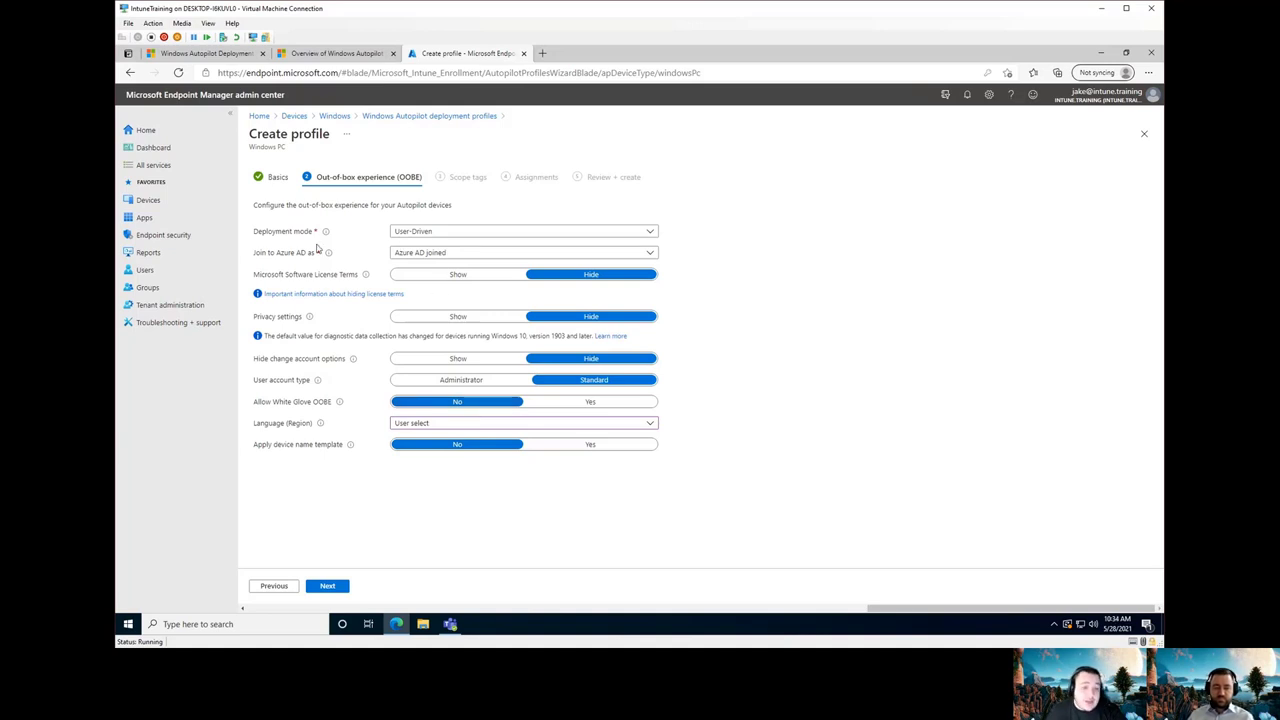
mouse_move(325, 237)
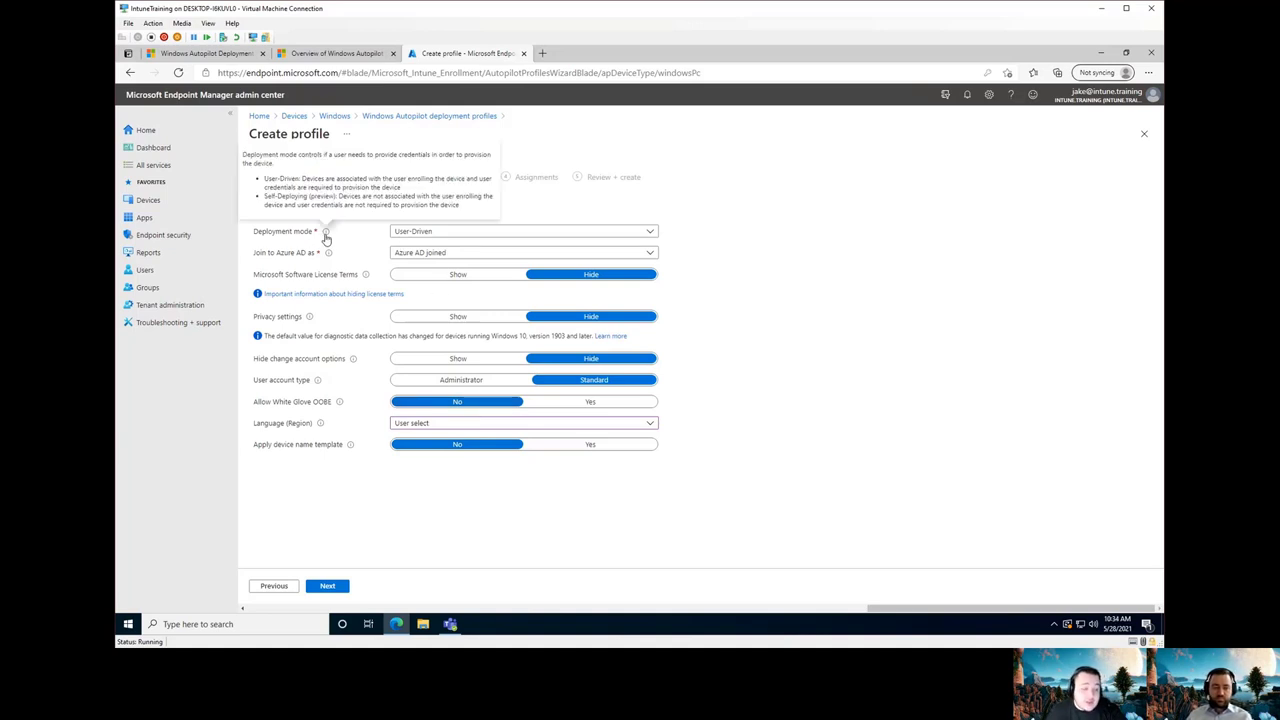
left_click(452, 233)
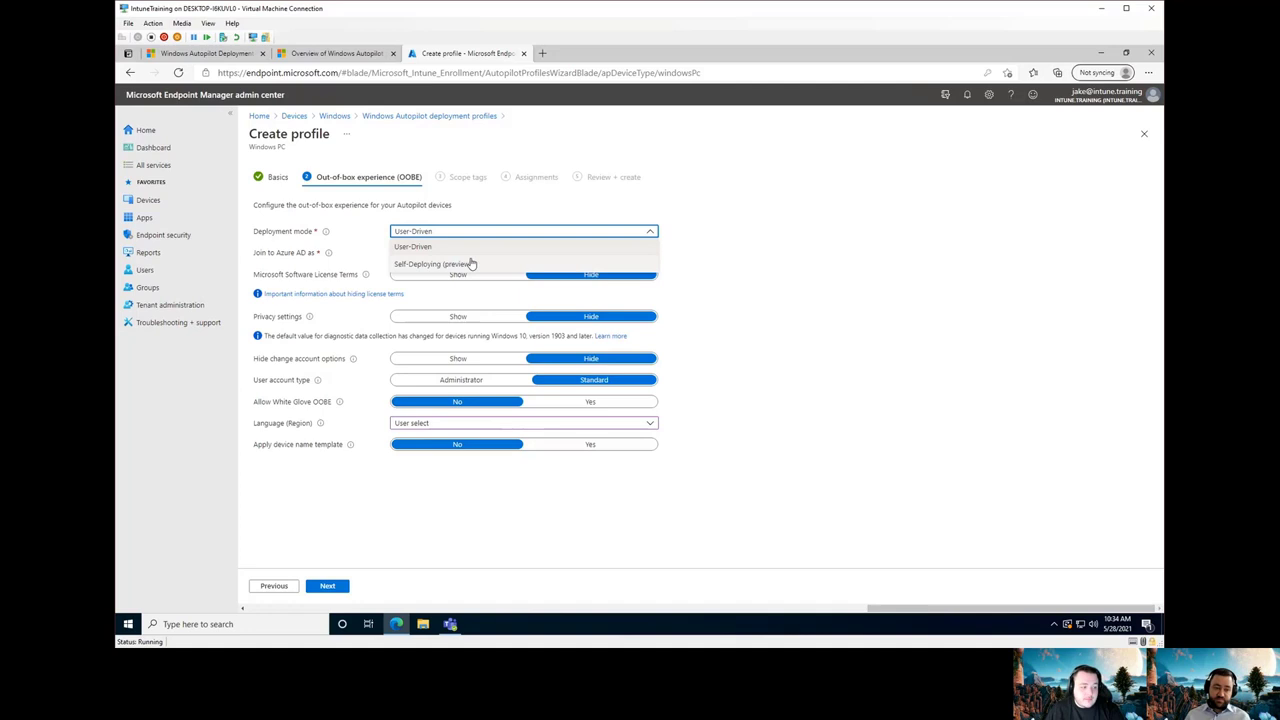
Step: Keep User-Driven deployment mode and Azure AD joined, then review the remaining OOBE options
left_click(300, 248)
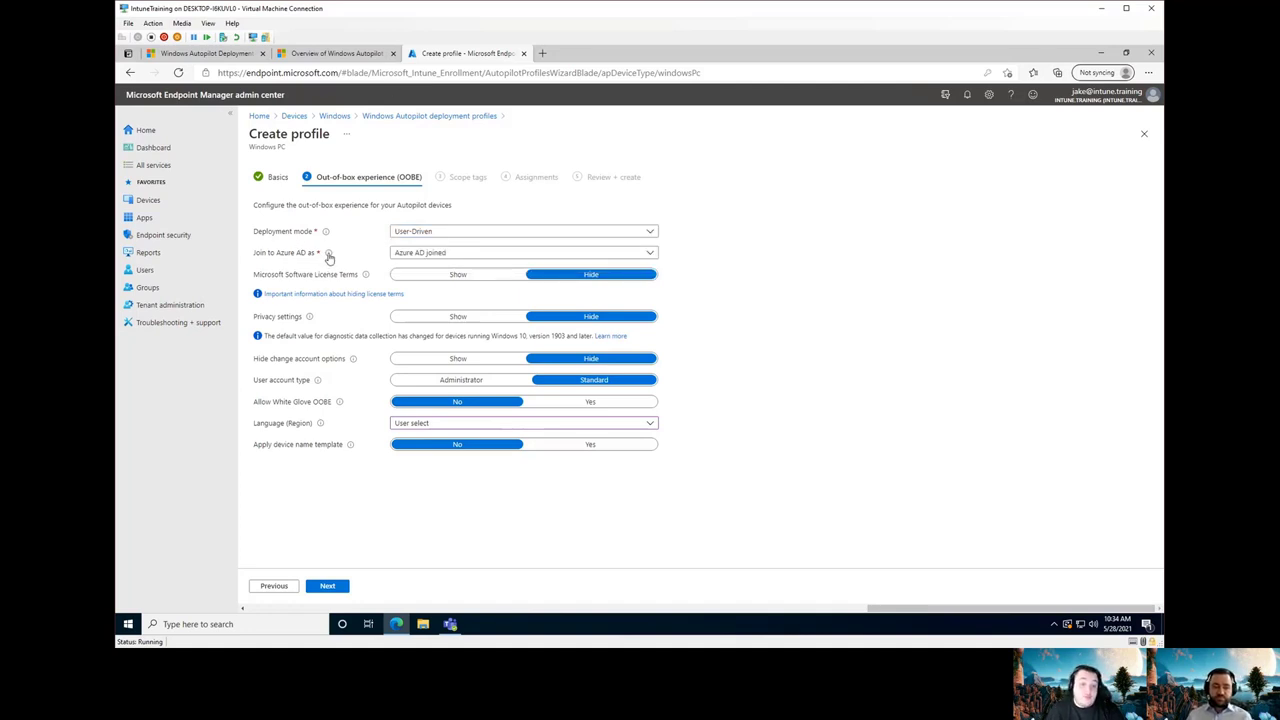
left_click(437, 255)
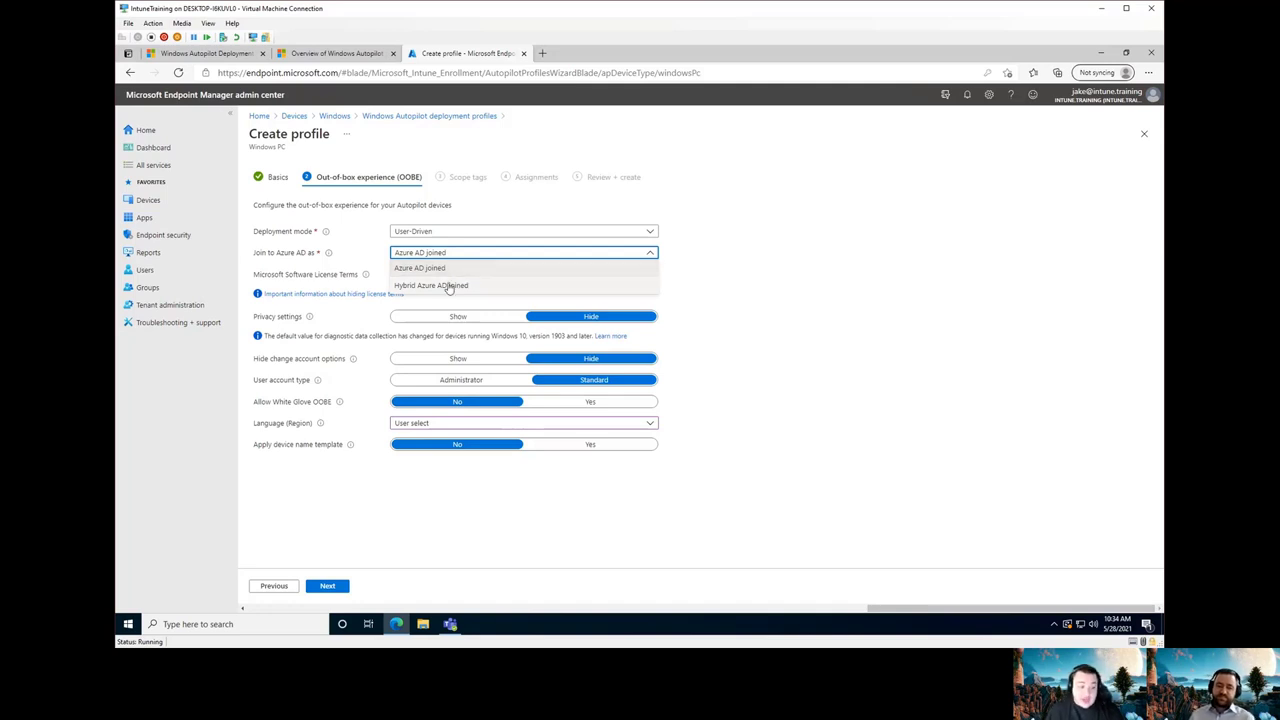
left_click(831, 357)
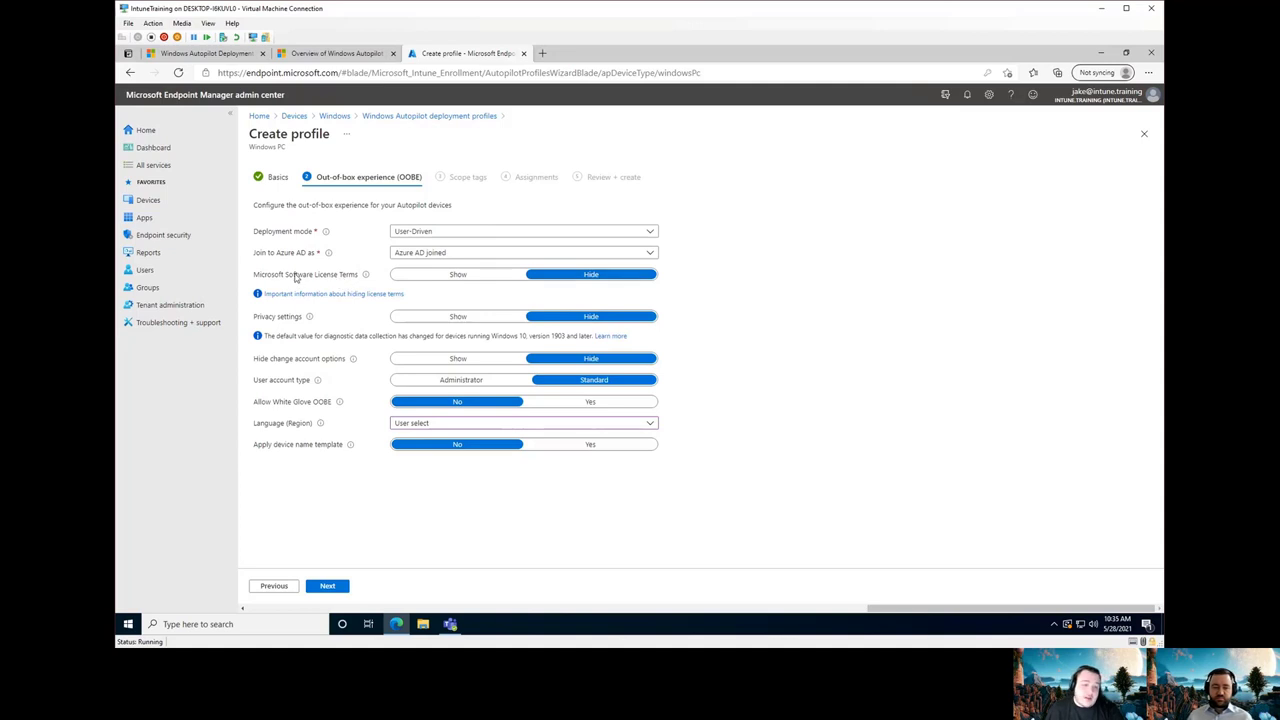
mouse_move(379, 275)
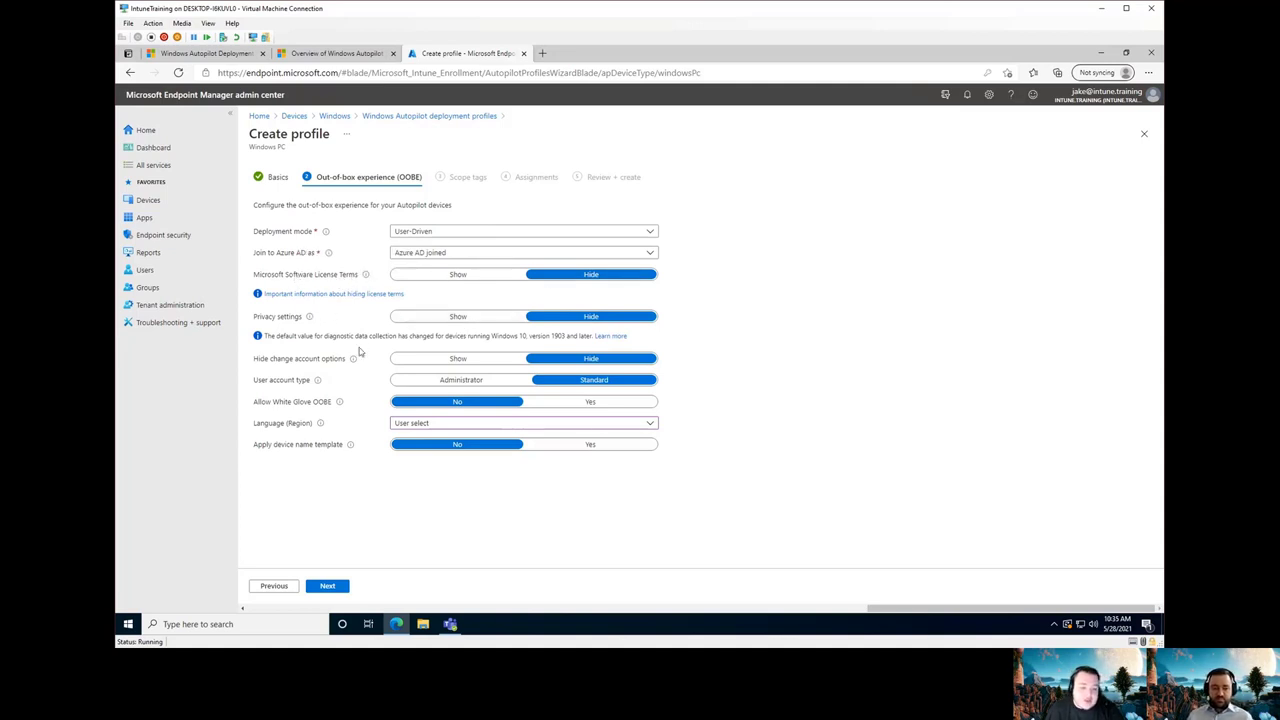
mouse_move(353, 359)
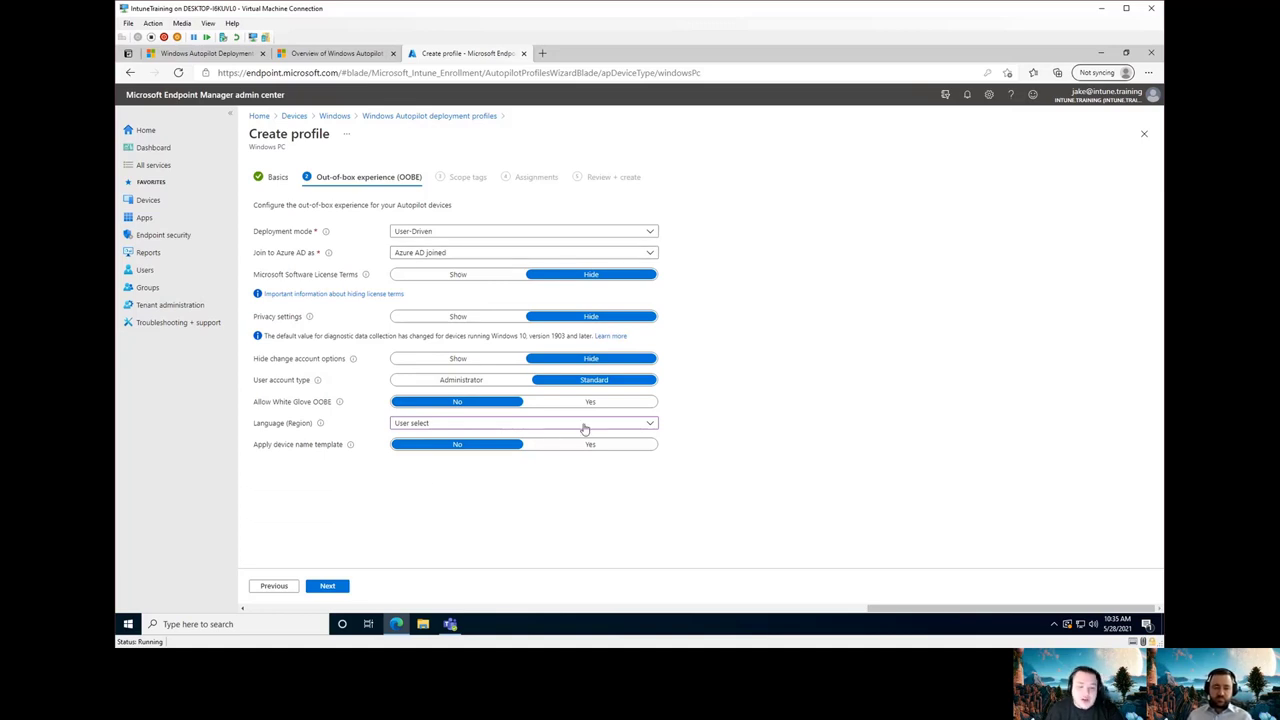
mouse_move(349, 445)
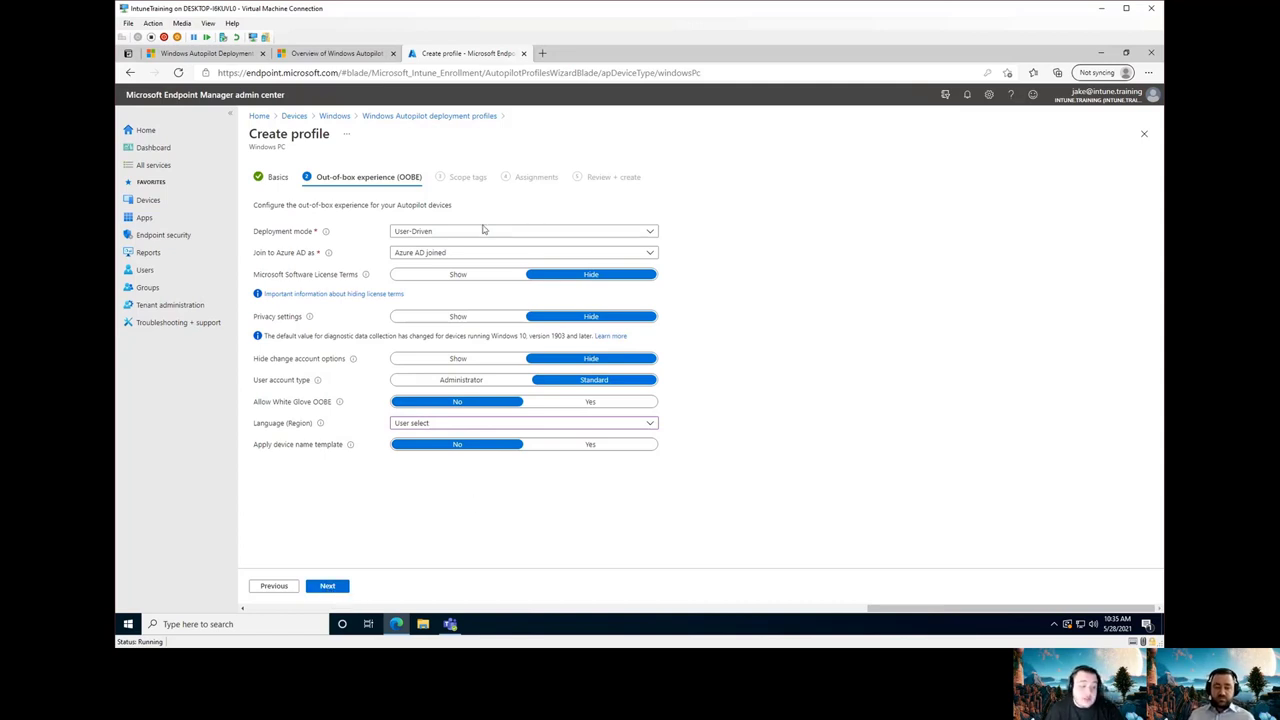
mouse_move(398, 622)
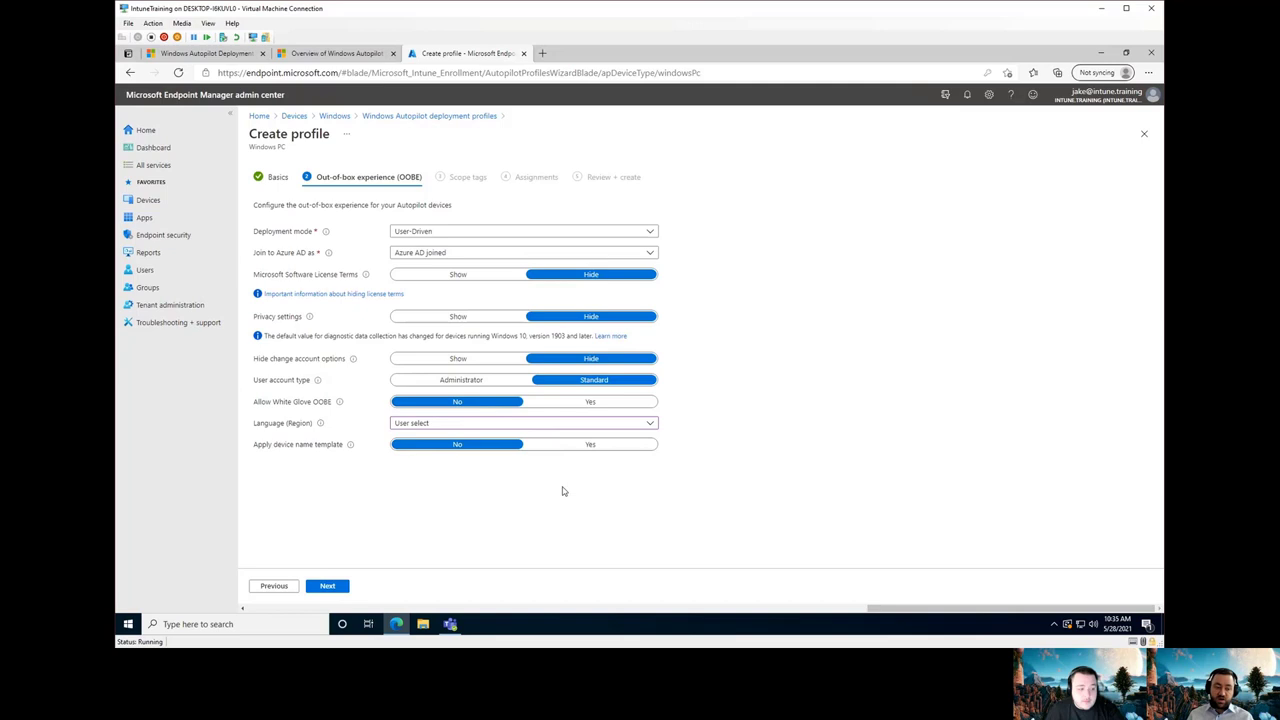
Step: Set the Privacy settings toggle to Show during device setup
left_click(468, 318)
left_click(568, 318)
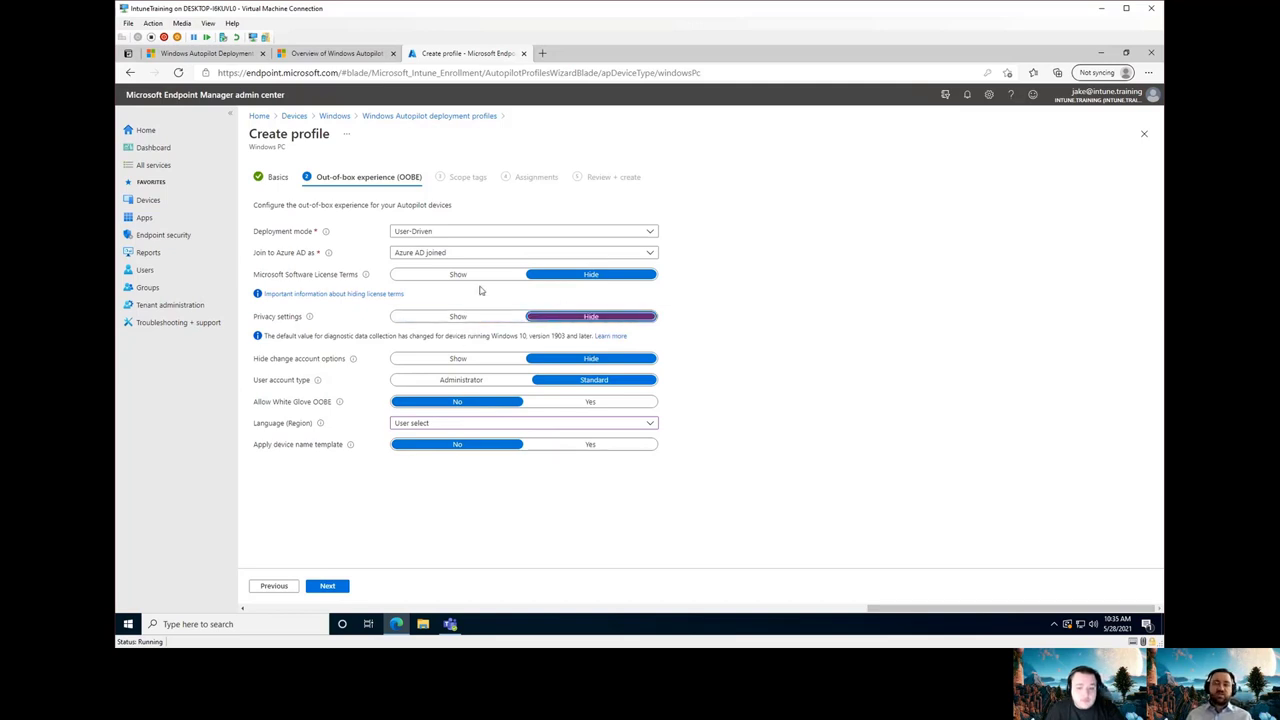
left_click(459, 319)
left_click(558, 318)
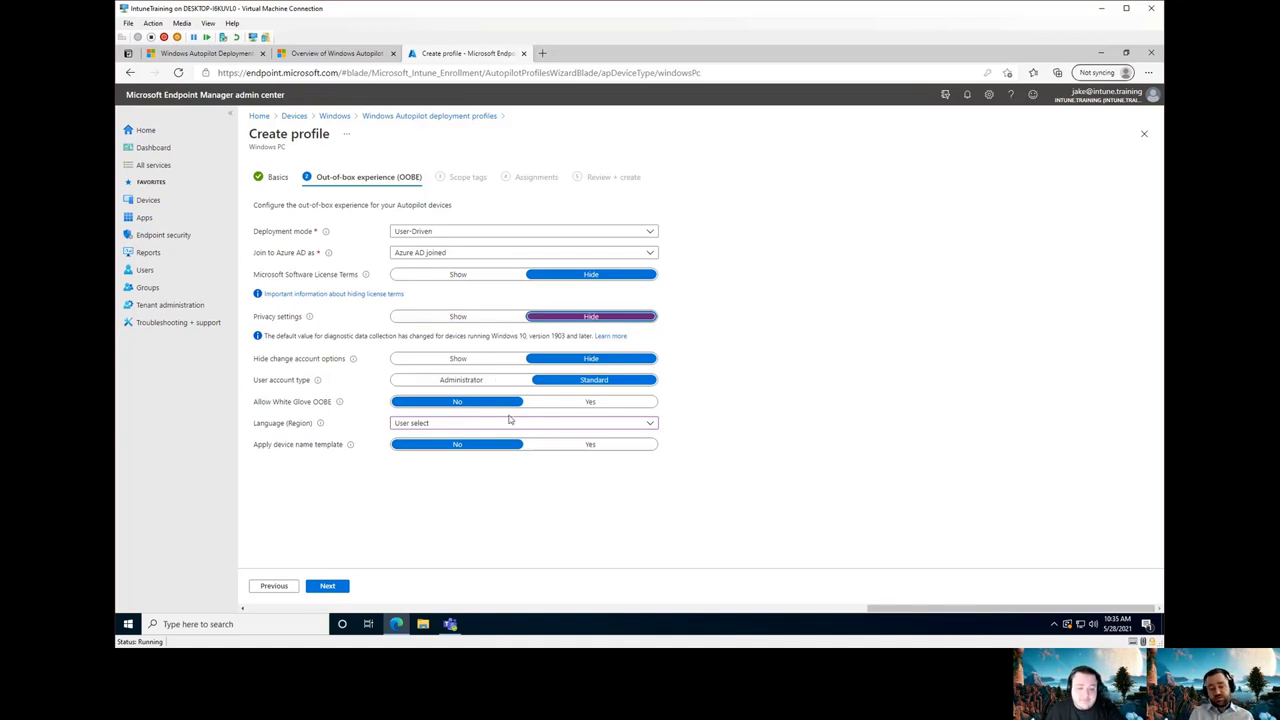
left_click(502, 317)
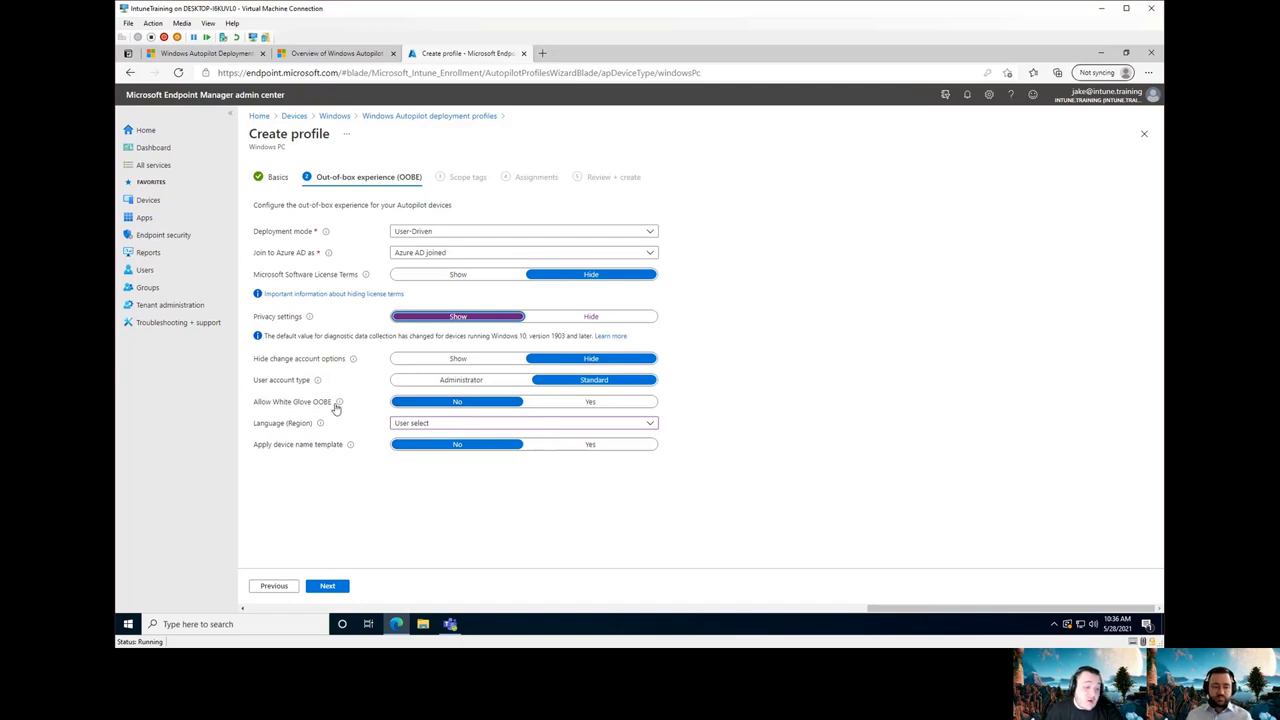
Step: Minimize the browser briefly, then restore the Create profile page
mouse_move(343, 405)
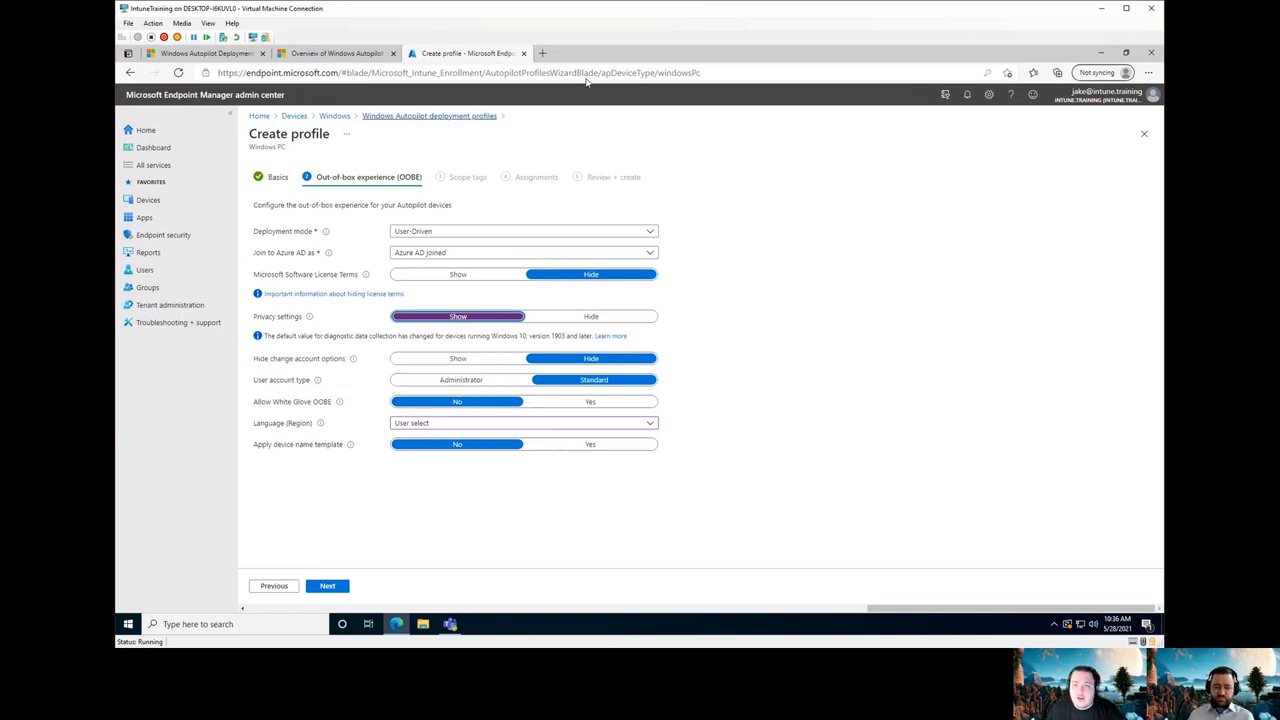
left_click(1102, 53)
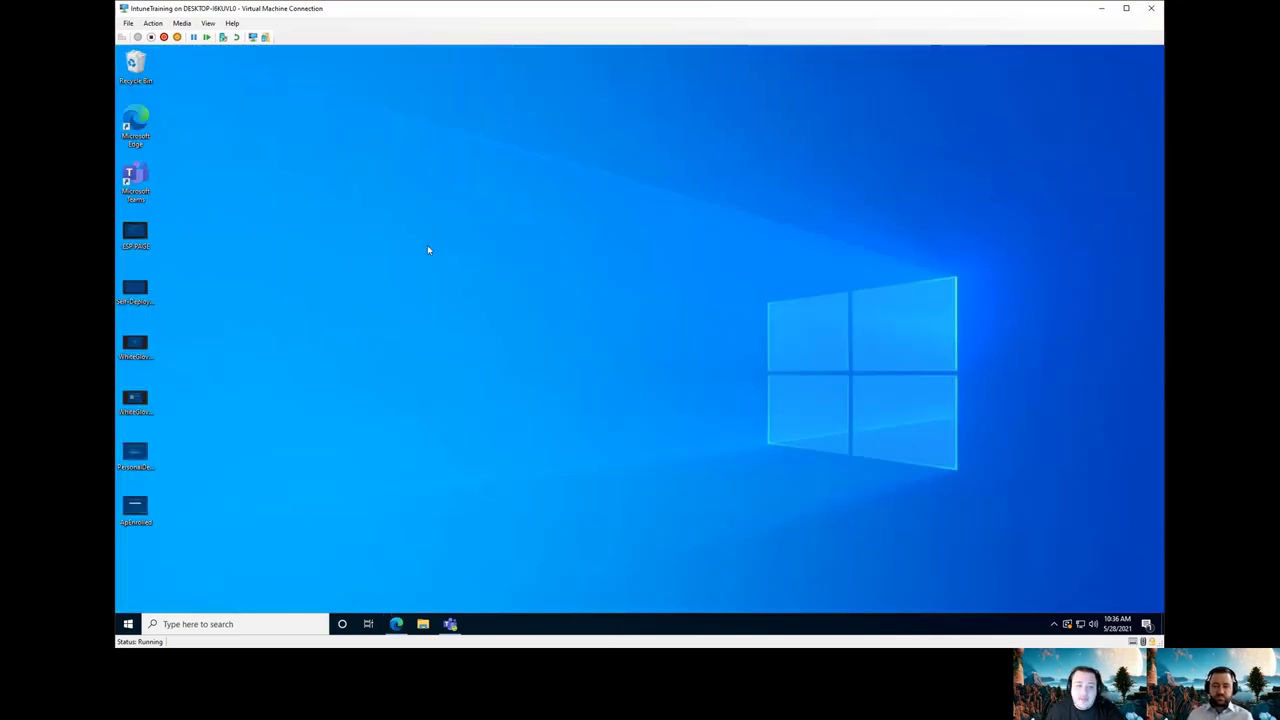
left_click(398, 626)
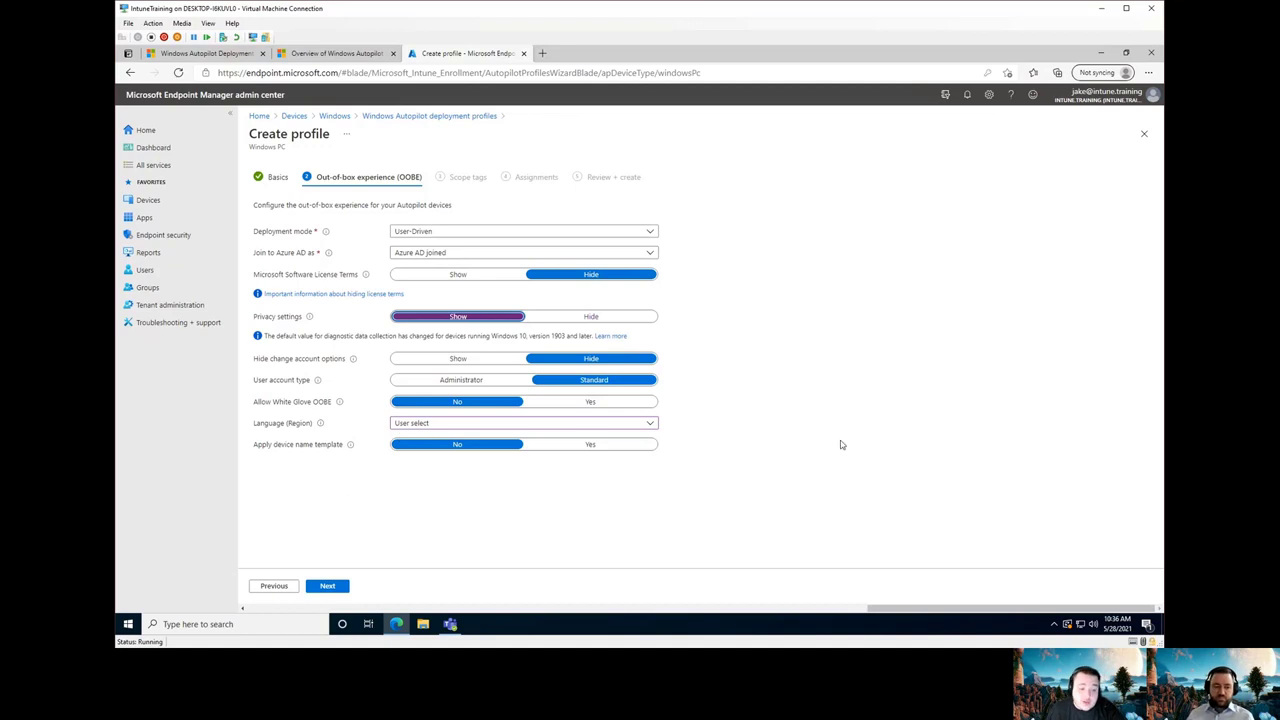
Step: Look at the ESP PAGE screenshot showing all setup stages Complete, then close it
left_click(1101, 52)
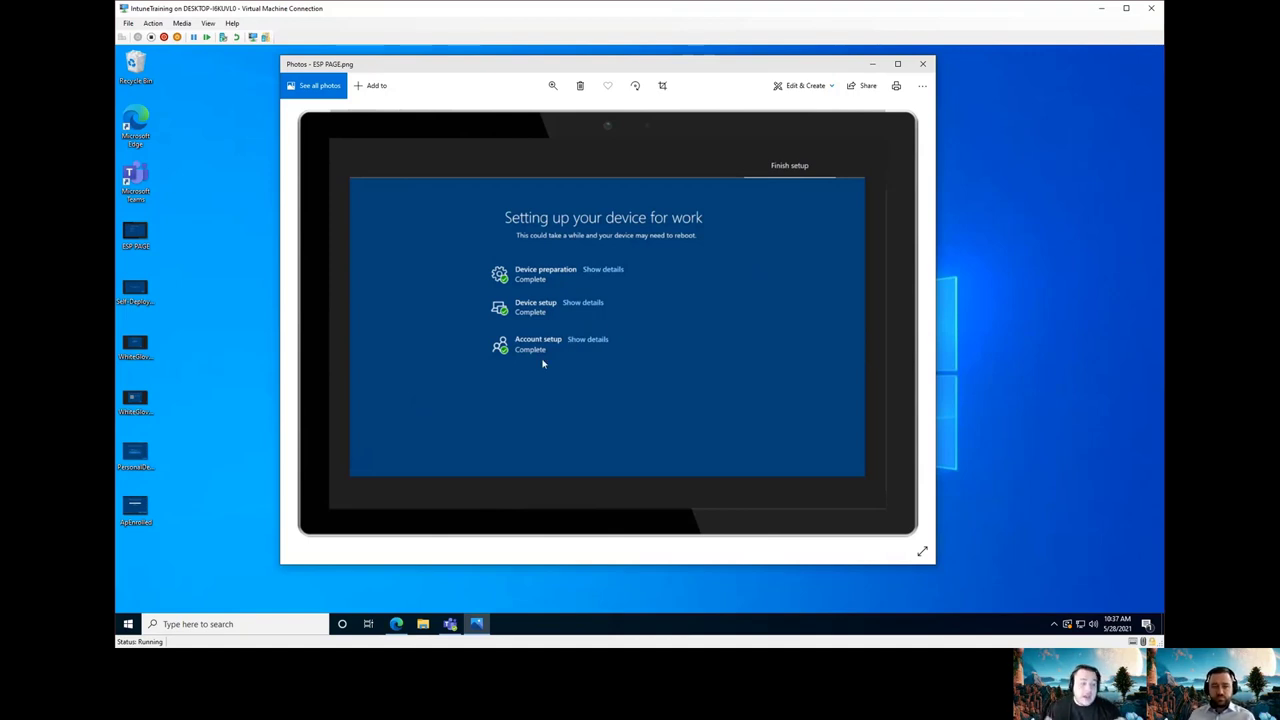
left_click(922, 63)
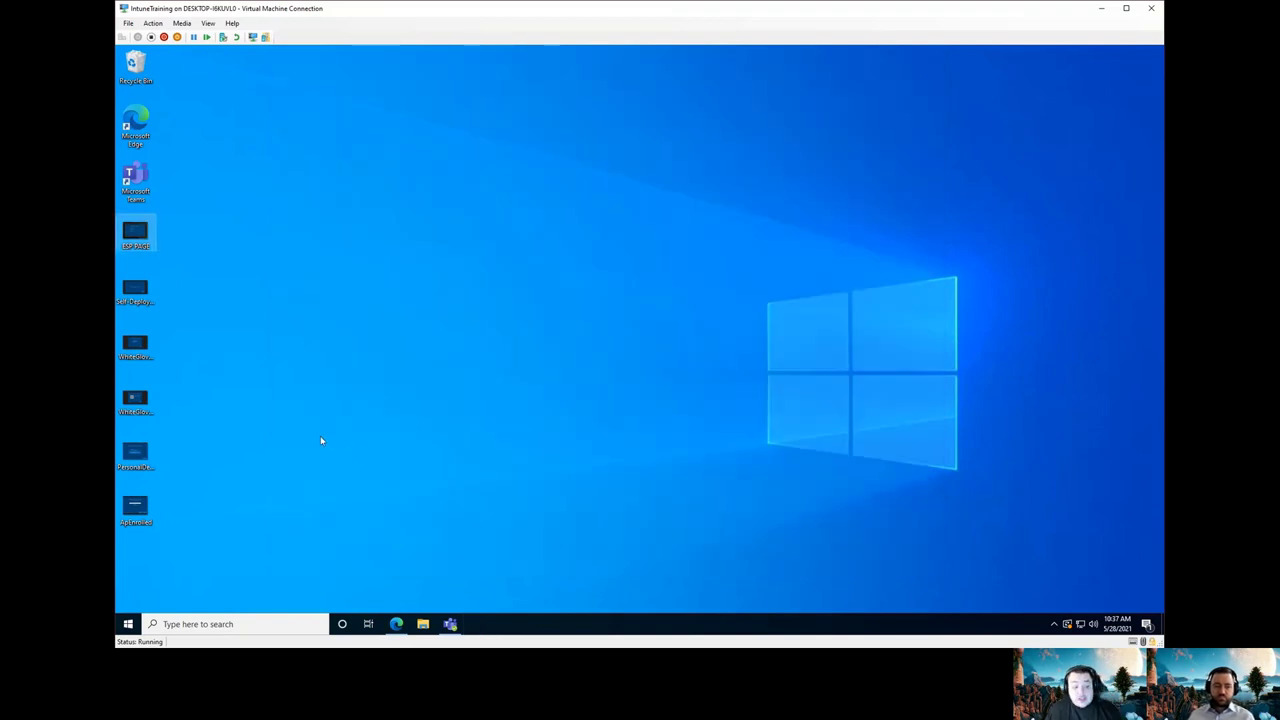
double_click(135, 290)
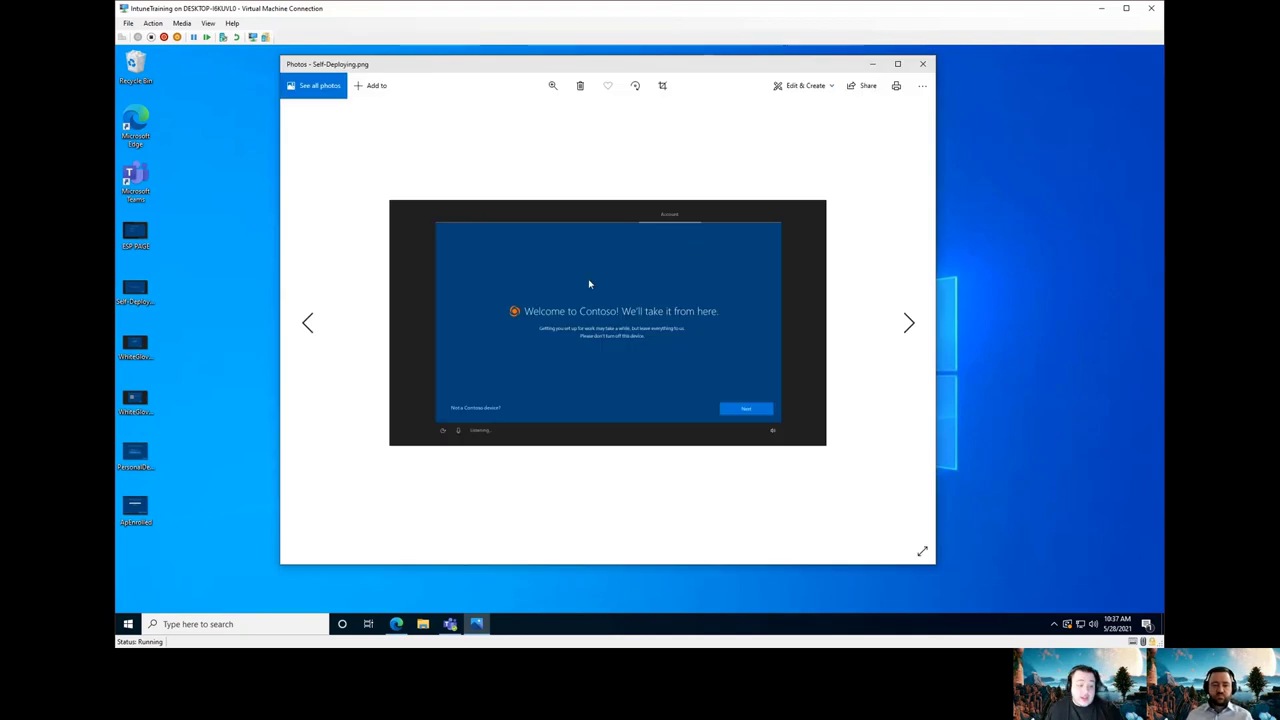
left_click(897, 63)
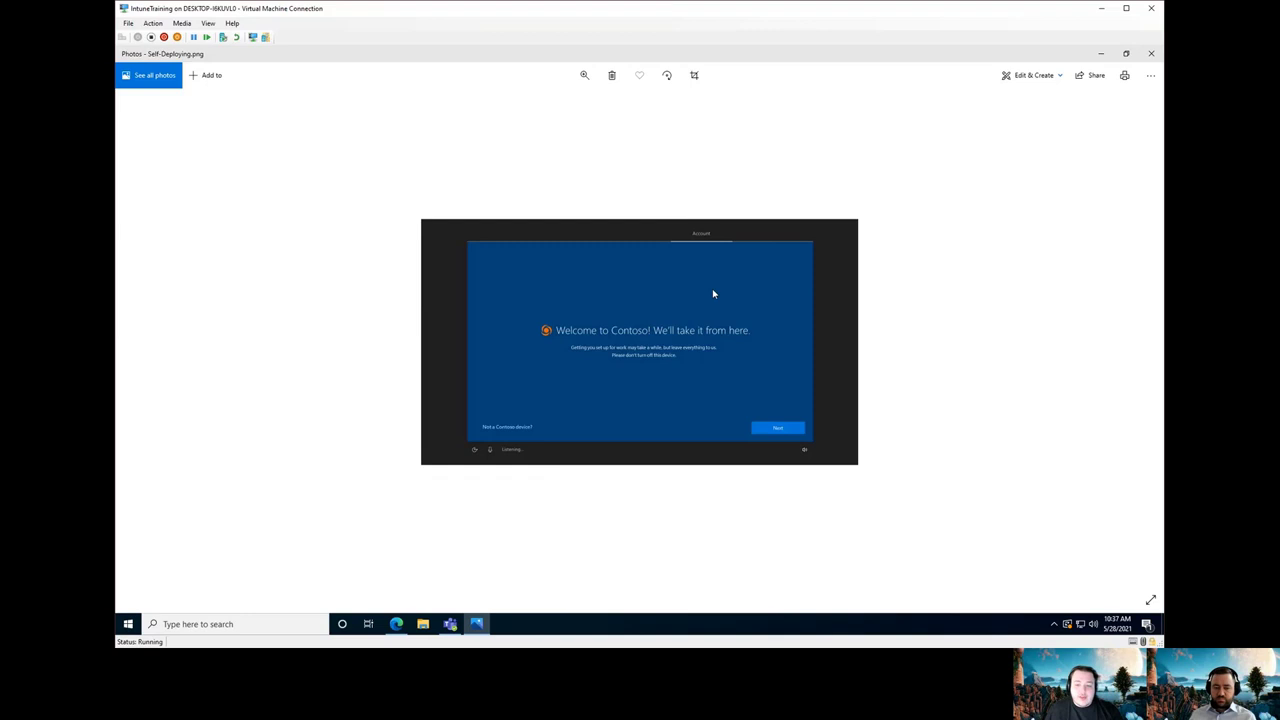
left_click(1151, 53)
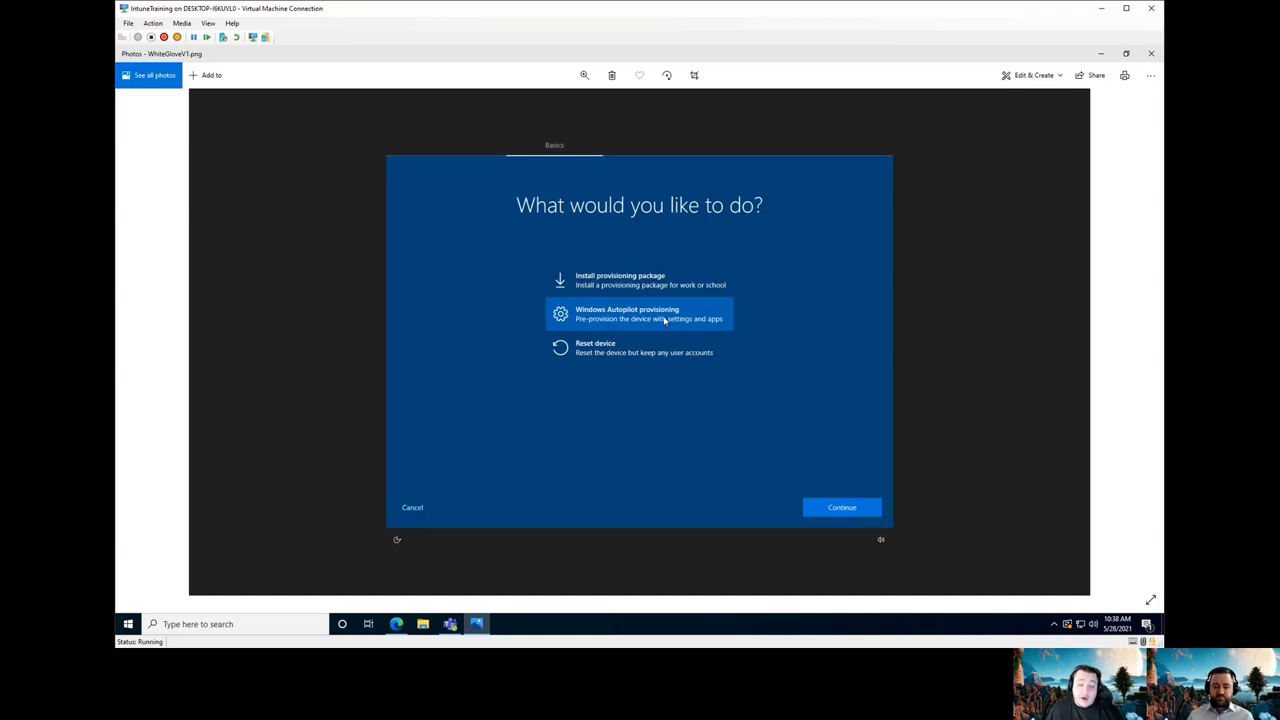
left_click(1151, 53)
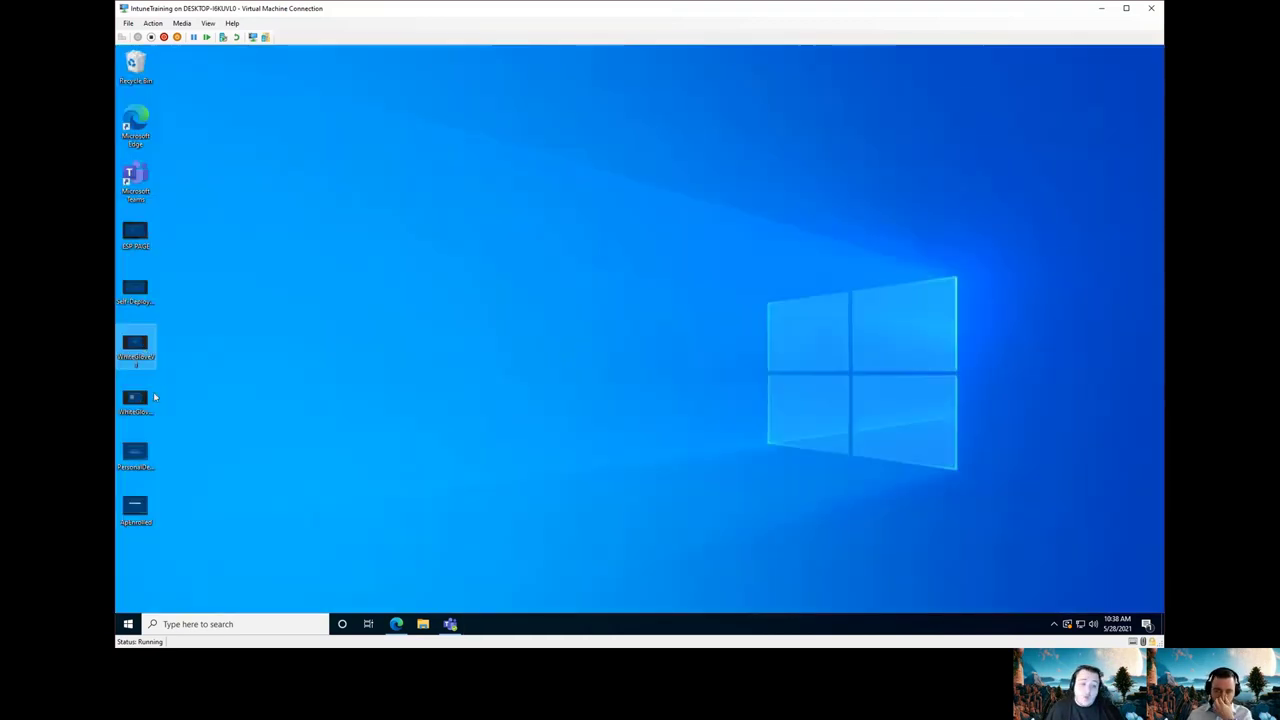
double_click(152, 398)
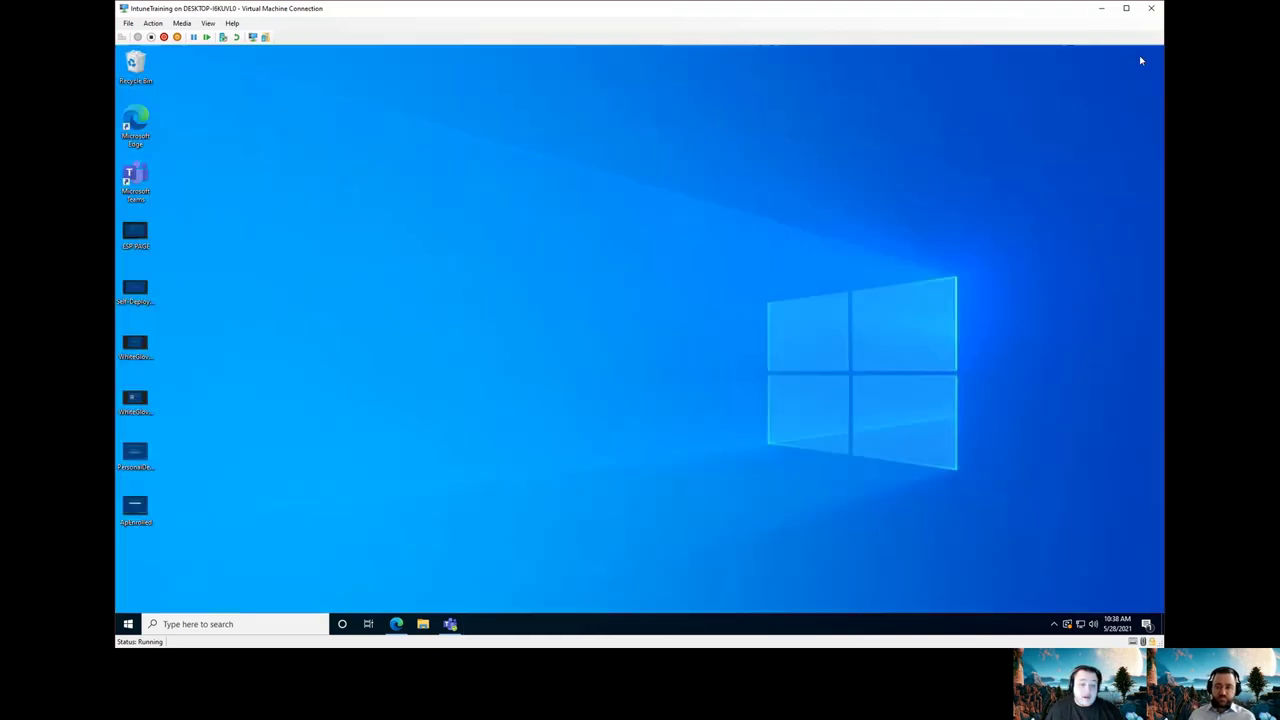
left_click(135, 400)
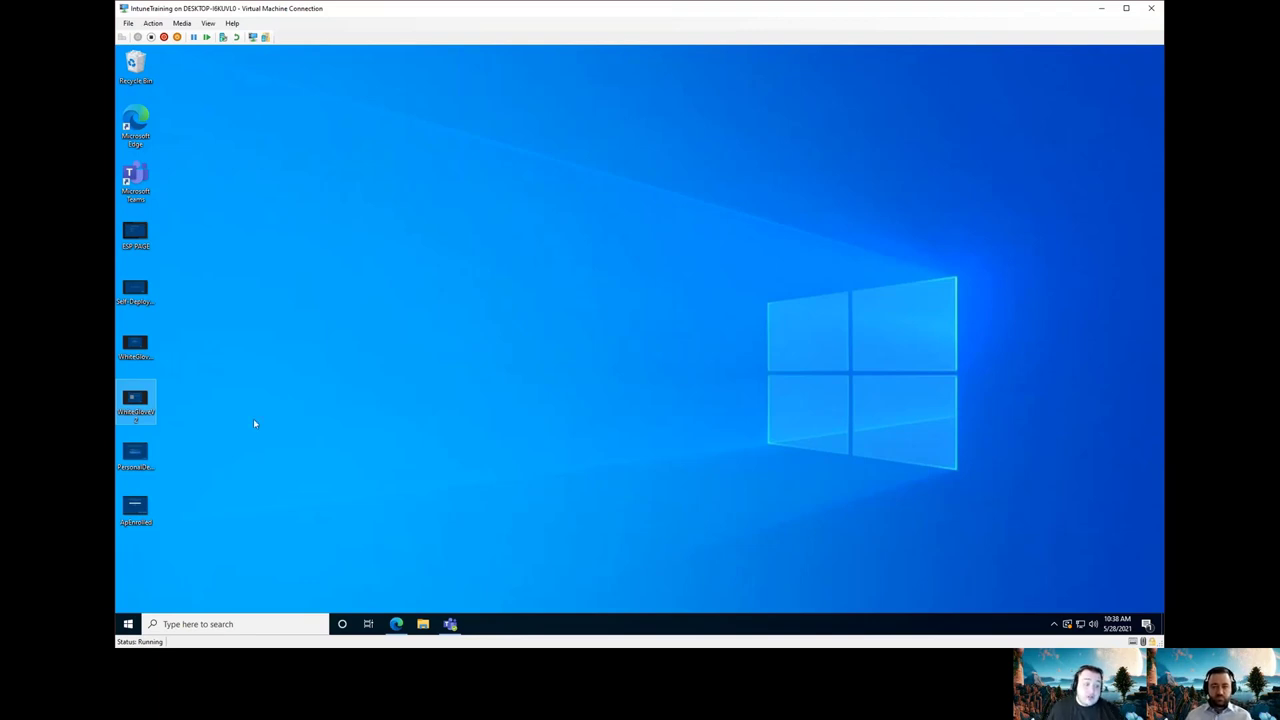
Step: Open PersonalDevice.png, compare it with the Create profile page, then bring the screenshot forward
double_click(148, 458)
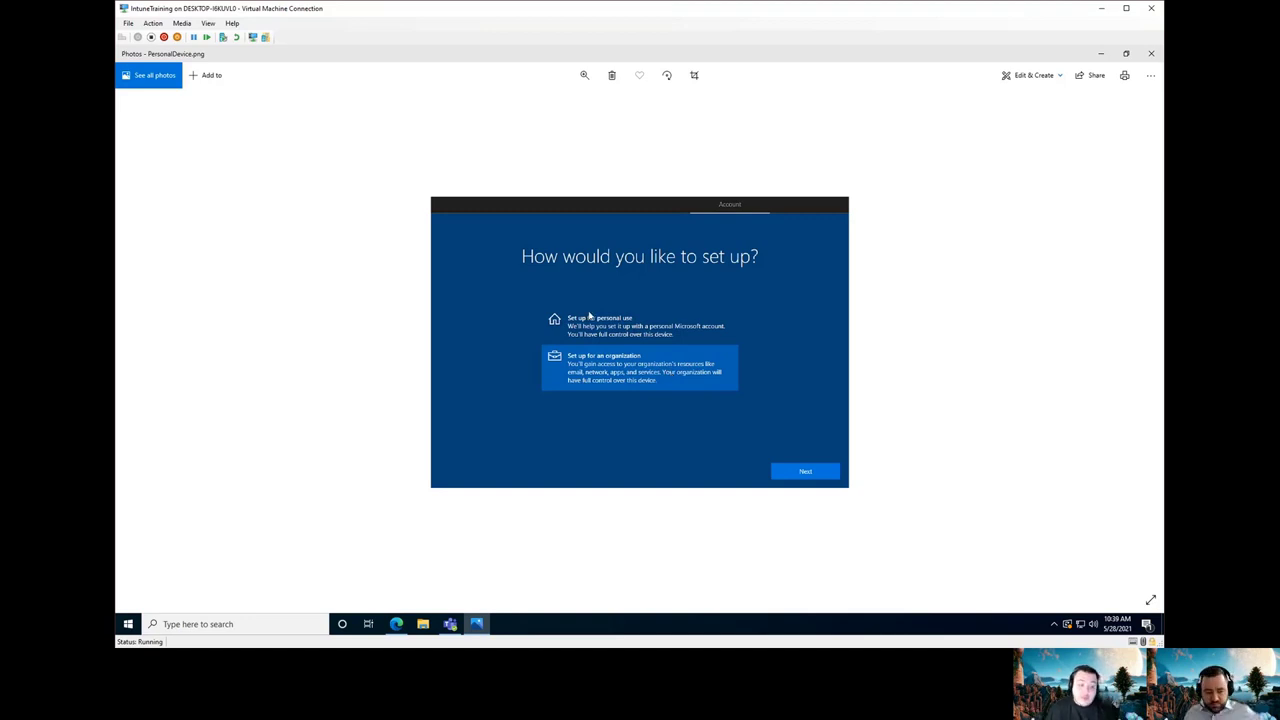
left_click(400, 627)
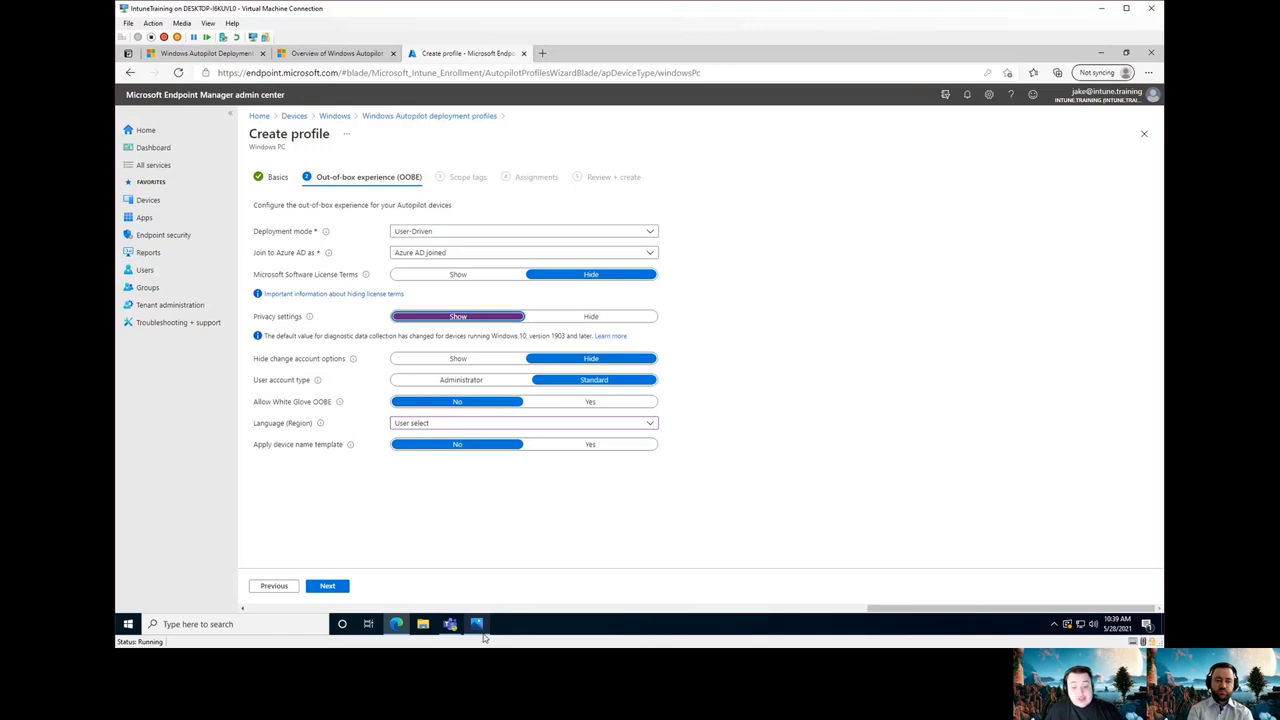
mouse_move(481, 632)
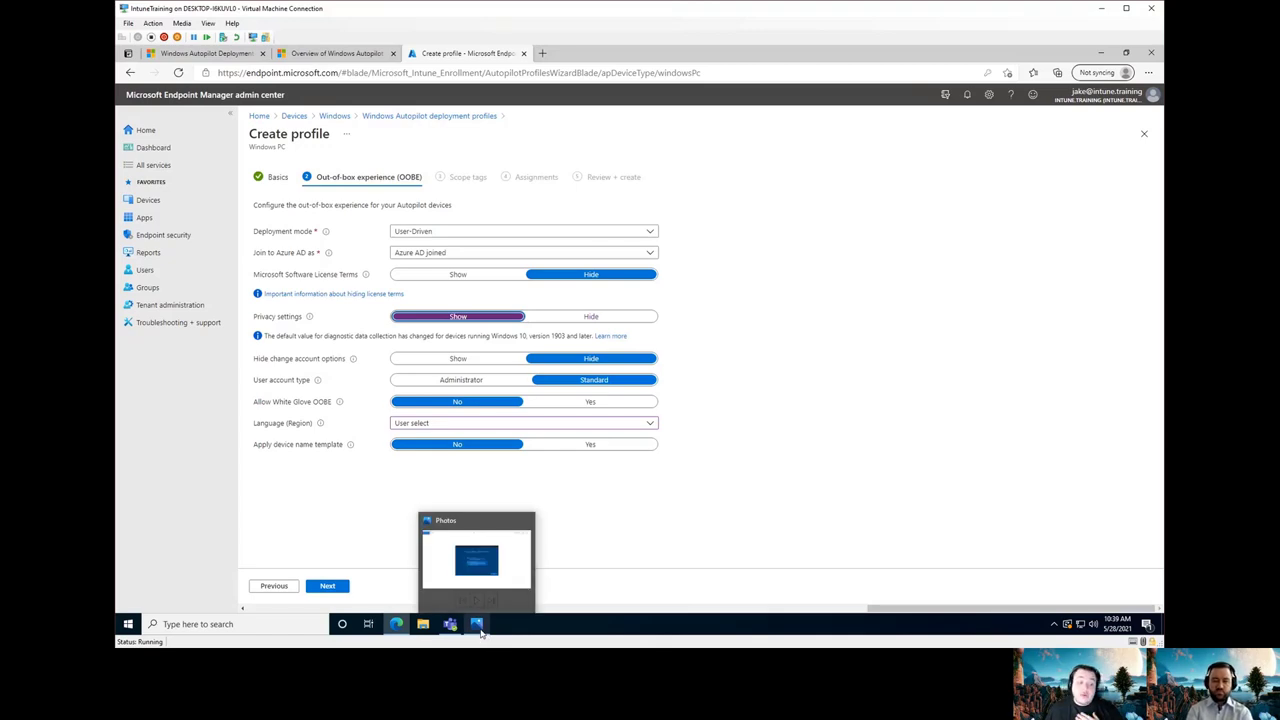
left_click(479, 626)
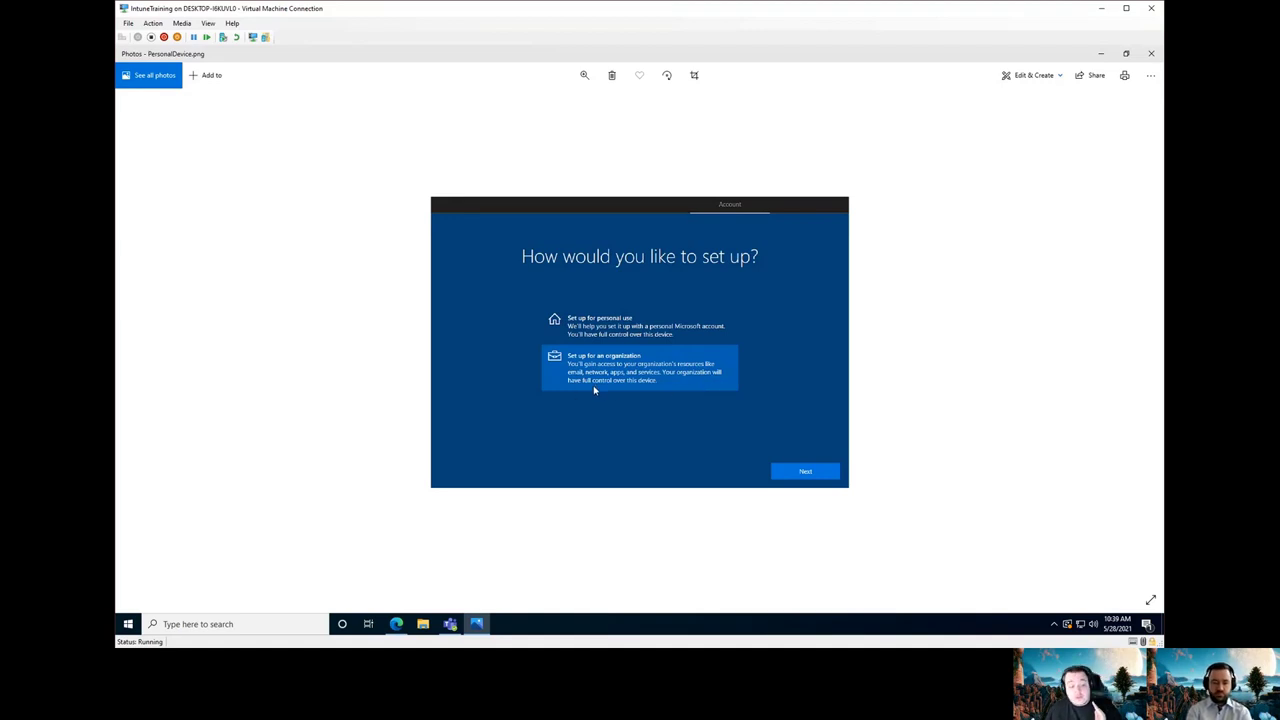
Step: Switch User account type to Administrator and back to Standard, then view PersonalDevice.png again
left_click(396, 624)
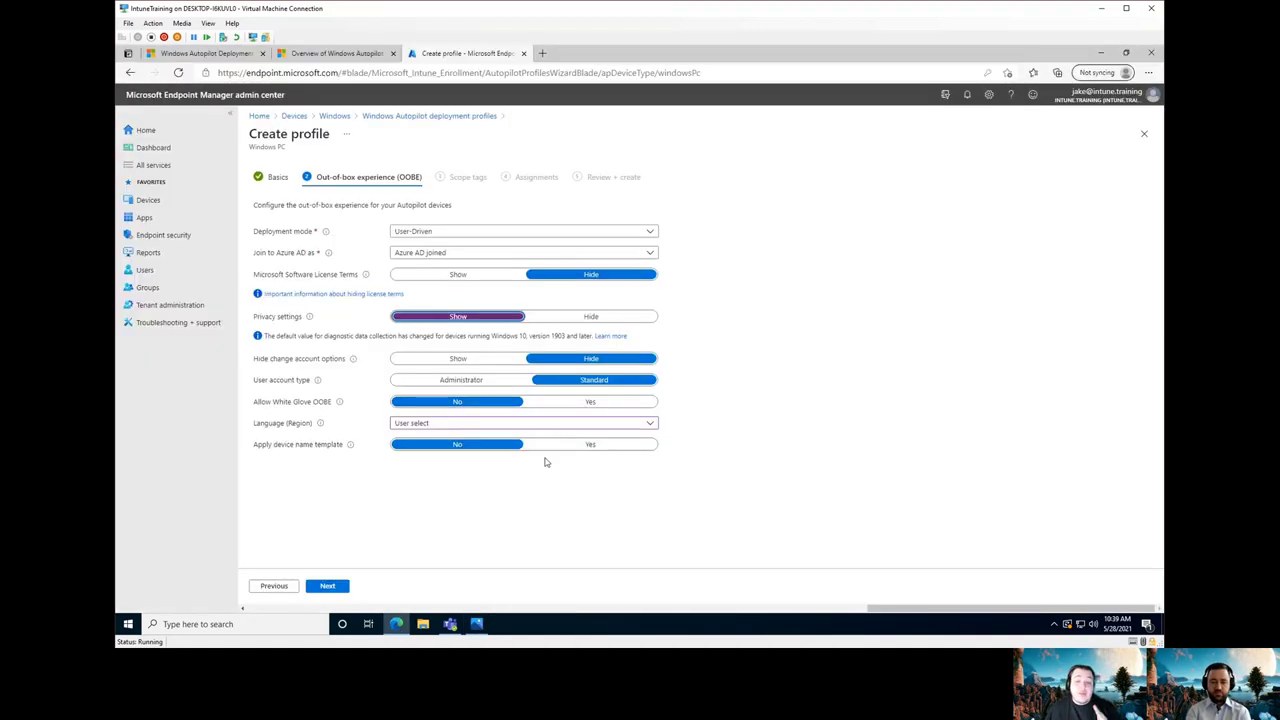
left_click(443, 385)
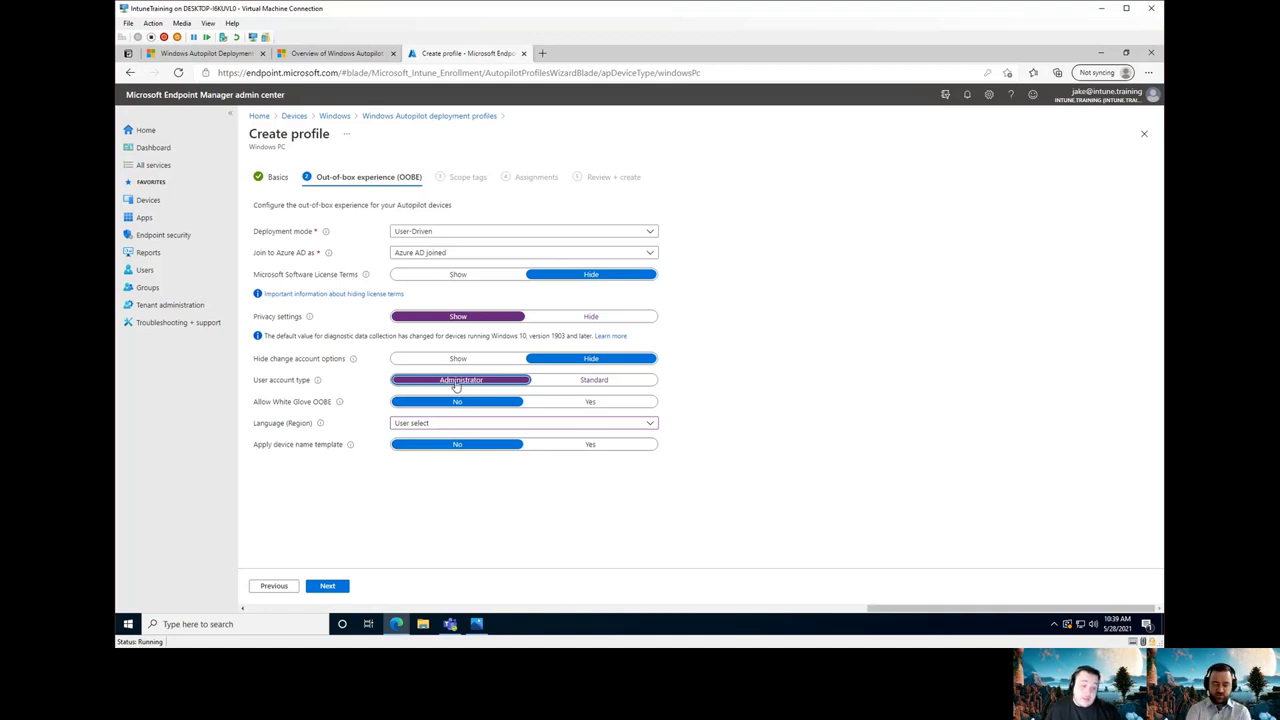
left_click(556, 385)
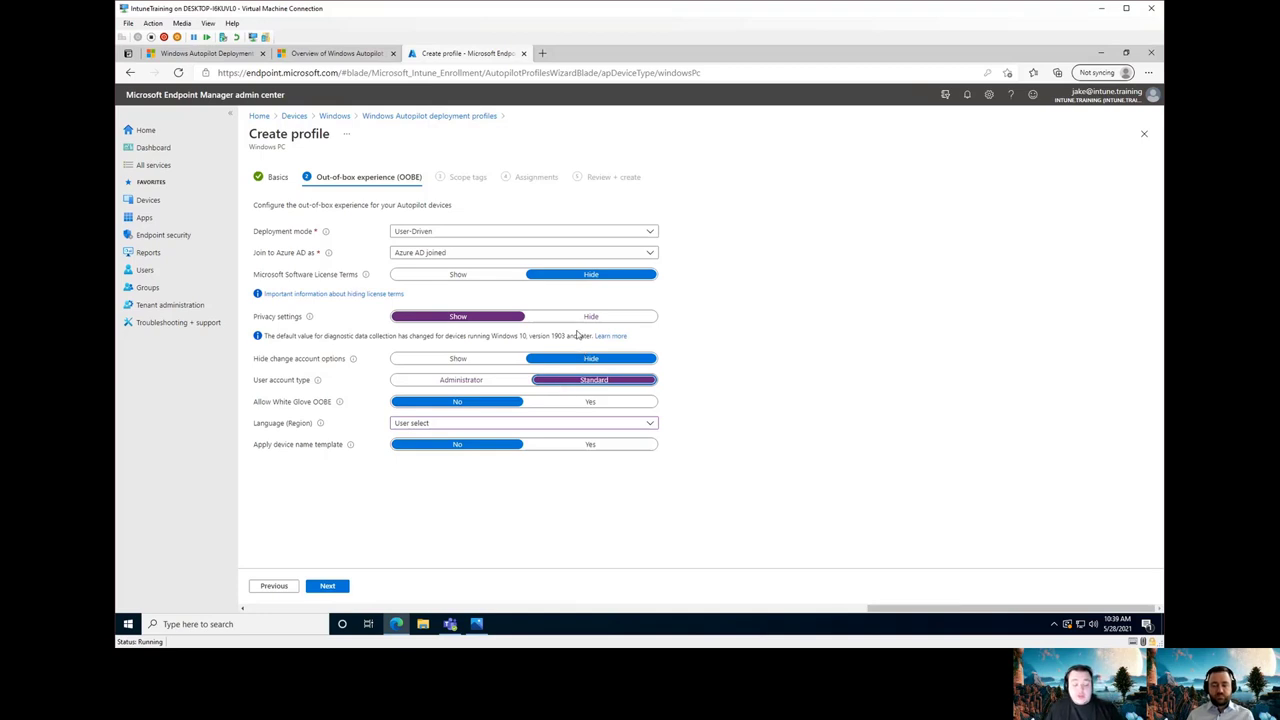
left_click(477, 623)
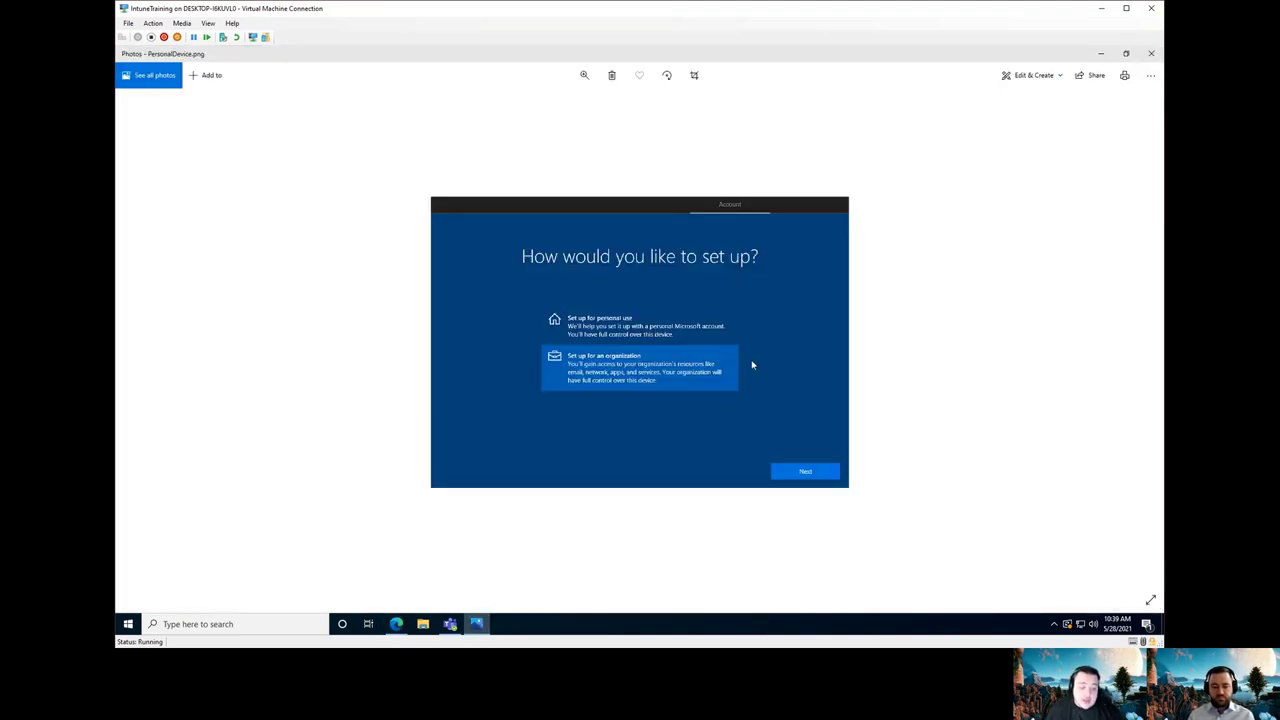
Step: Minimize the browser and Photos, then close the ApEnrolled.png Contoso welcome screenshot
left_click(397, 624)
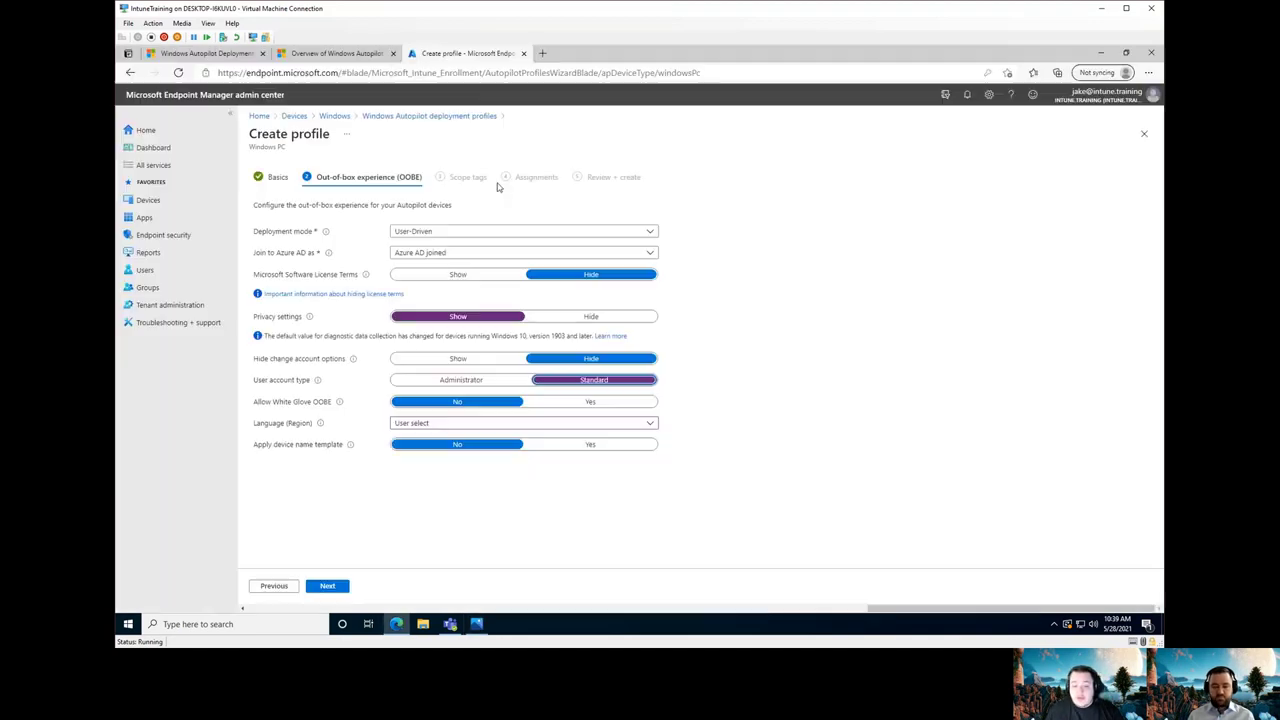
left_click(1100, 53)
left_click(1099, 54)
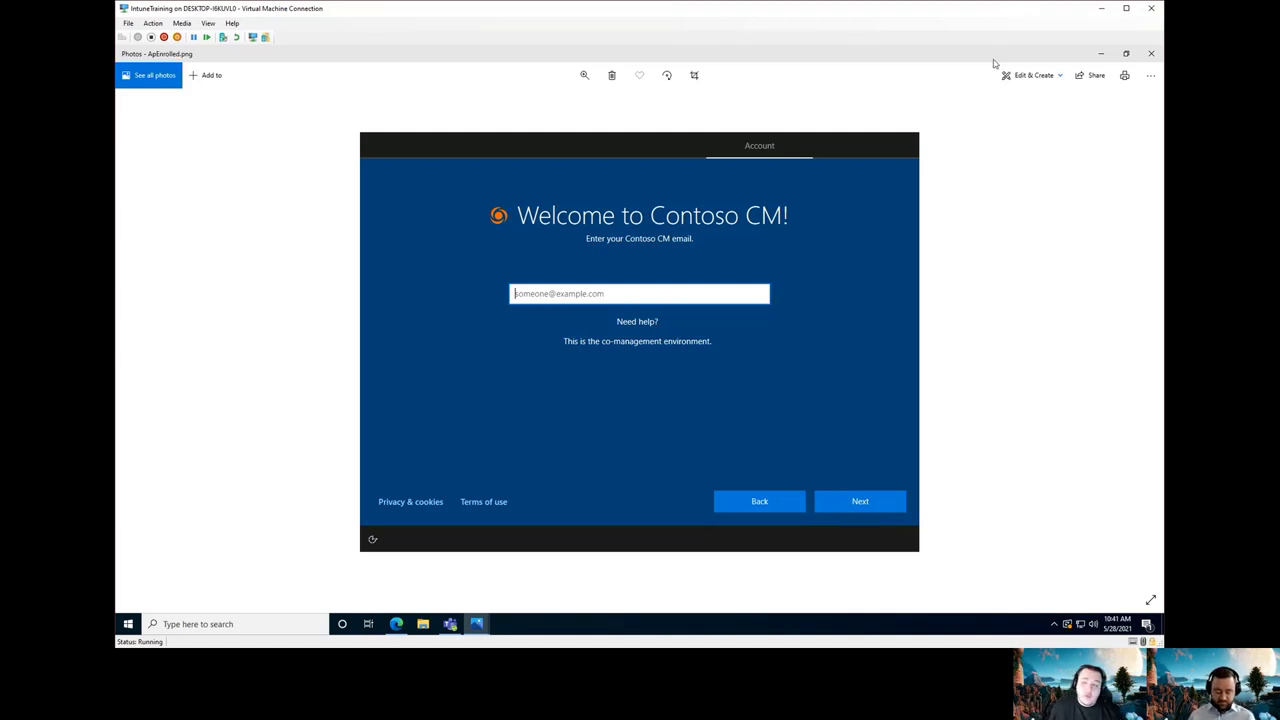
left_click(1151, 53)
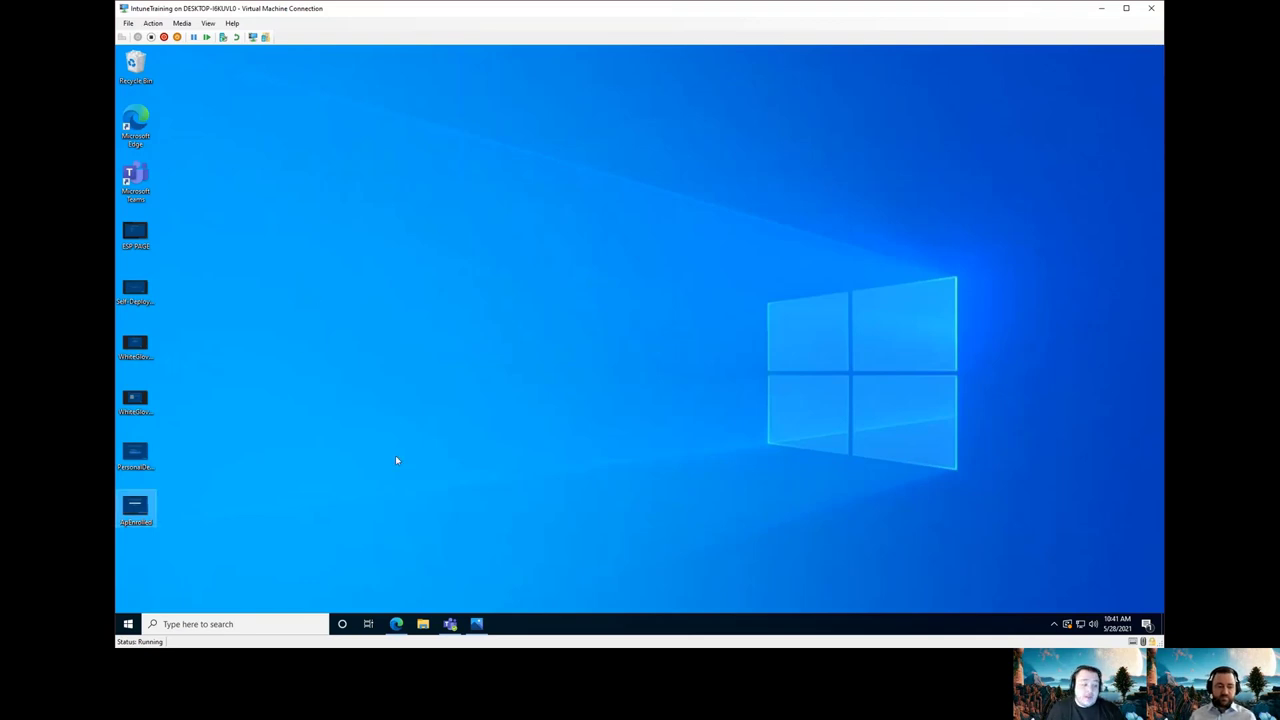
left_click(397, 624)
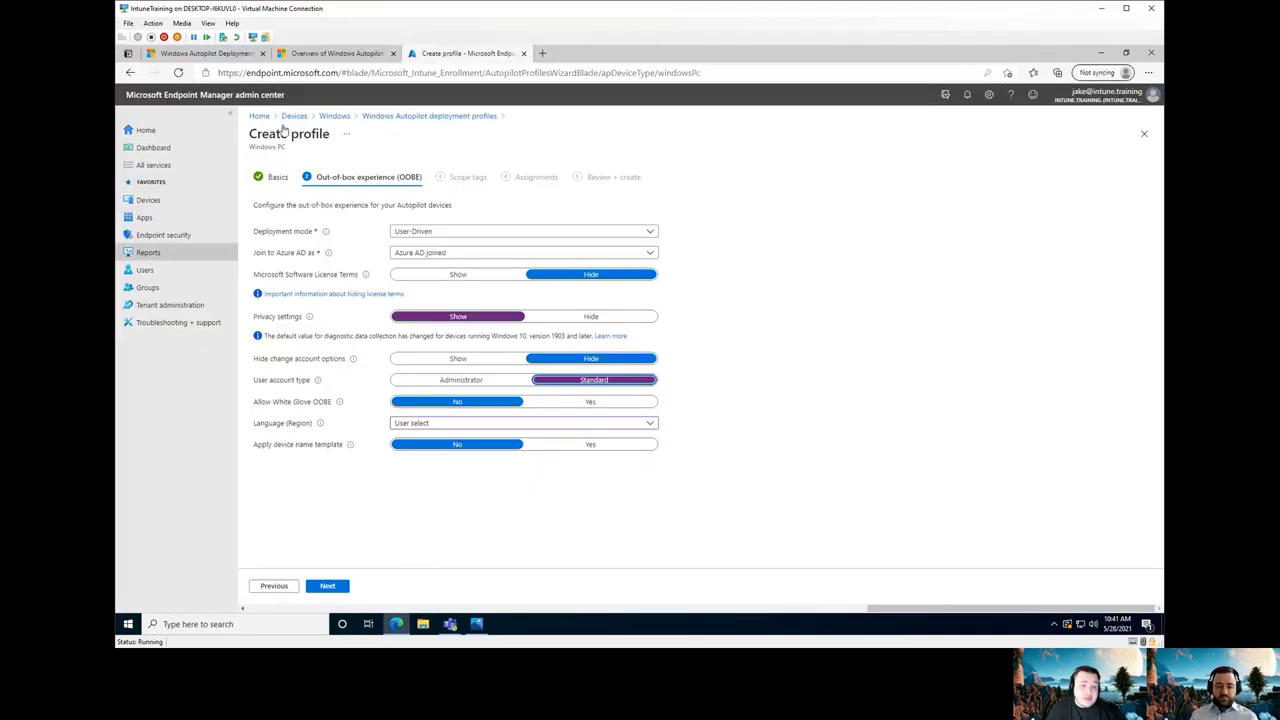
left_click(205, 53)
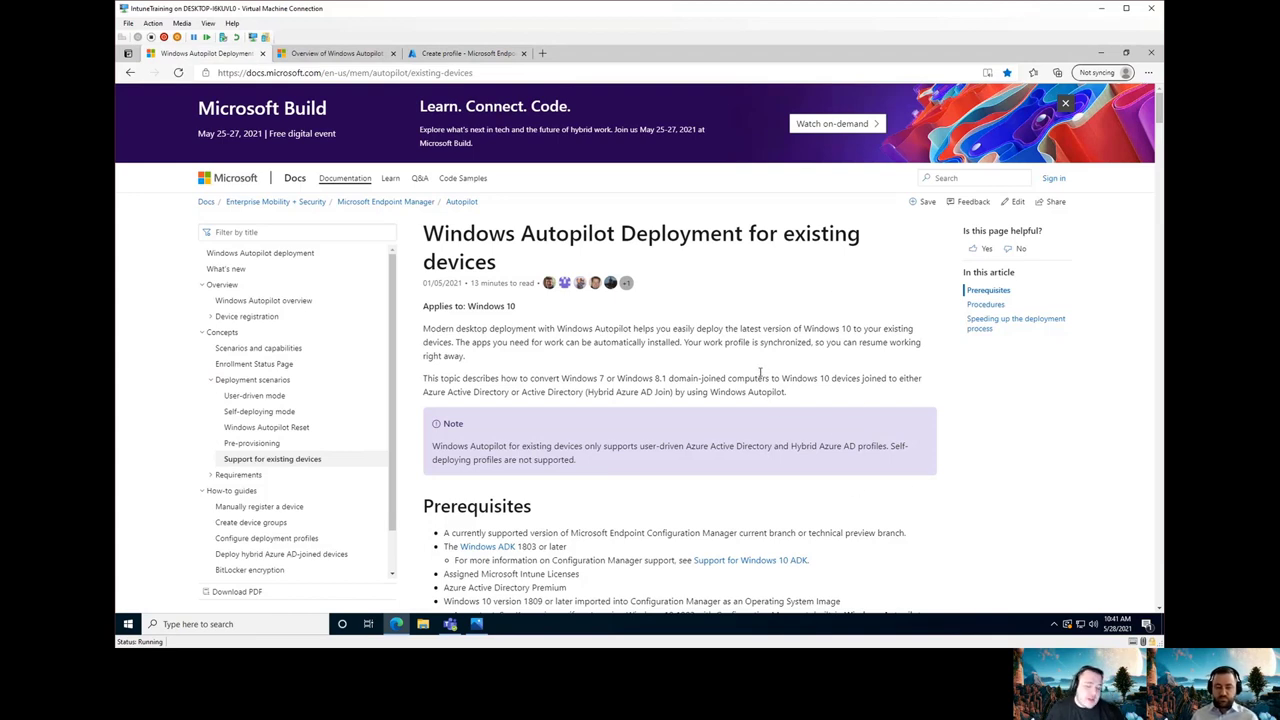
scroll(815, 373, "down", 1)
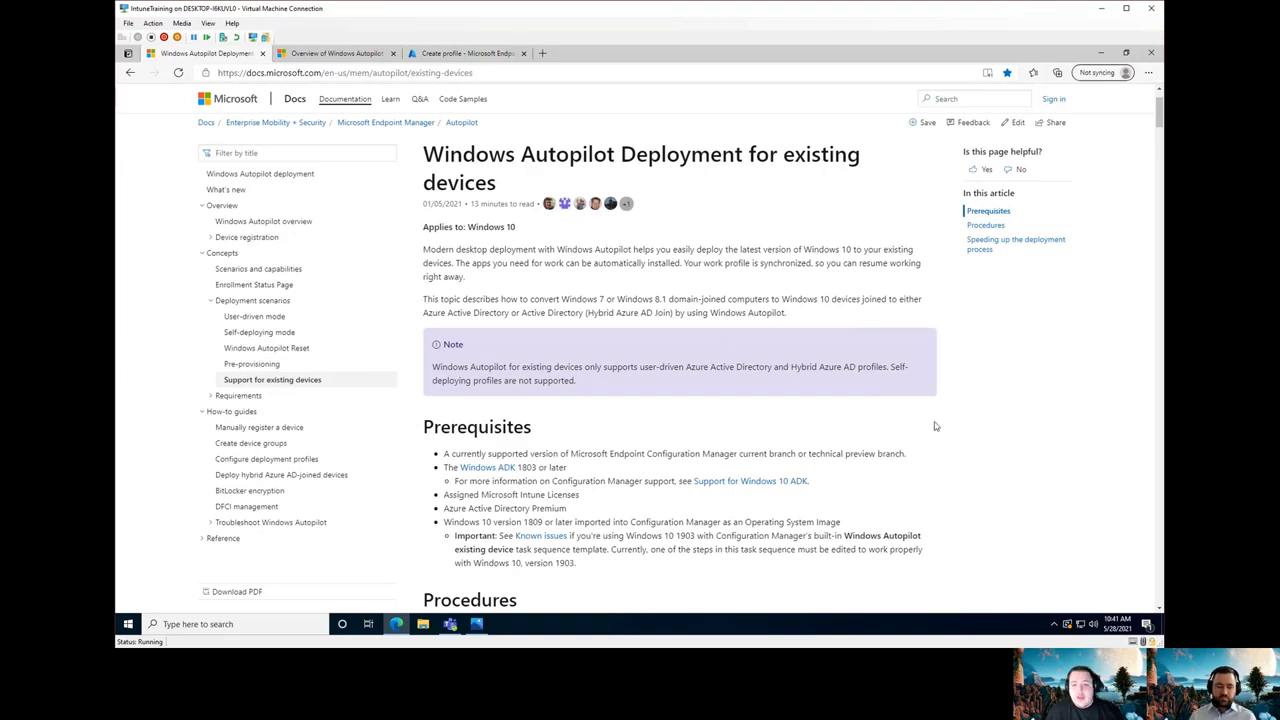
scroll(931, 423, "down", 5)
scroll(950, 405, "down", 2)
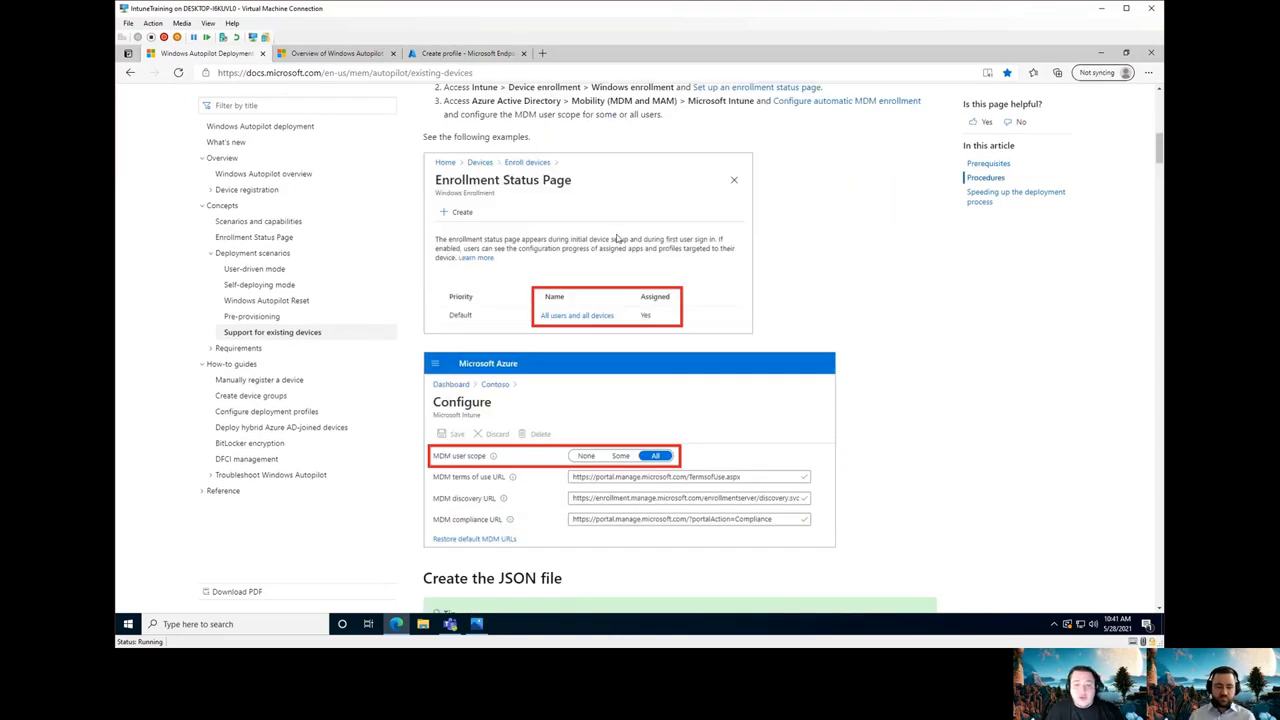
scroll(1029, 370, "down", 2)
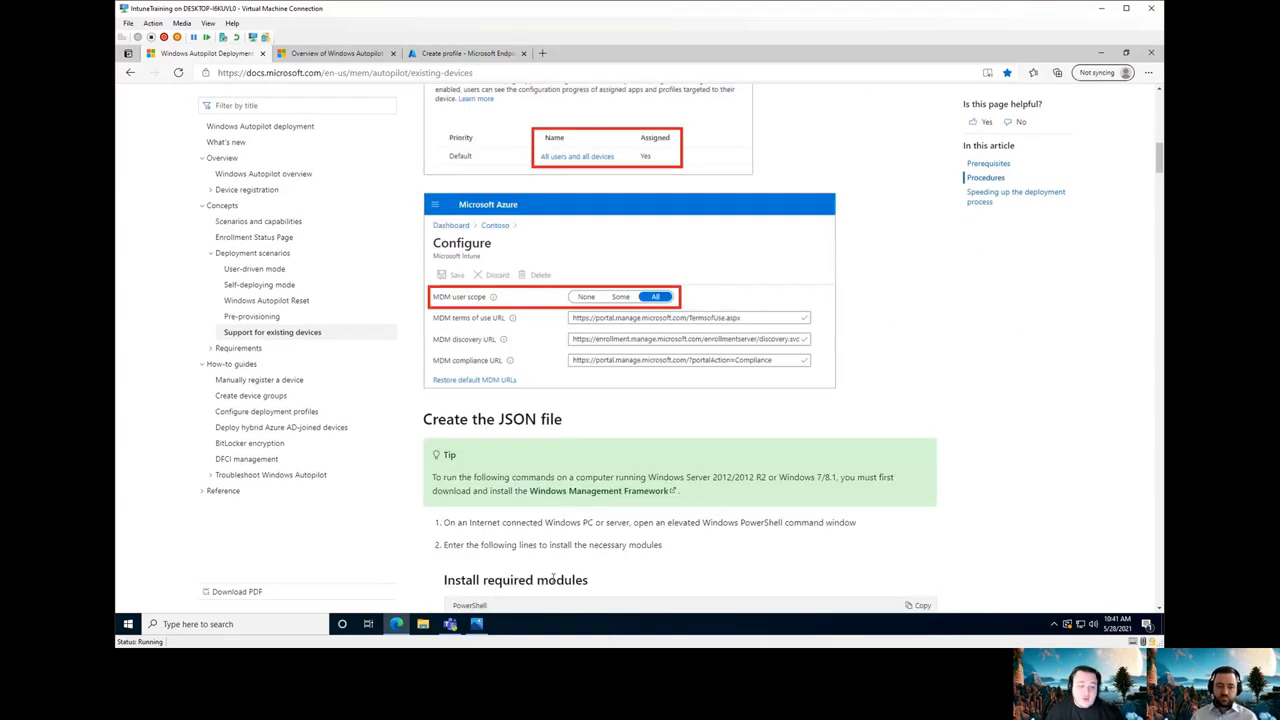
left_click(466, 53)
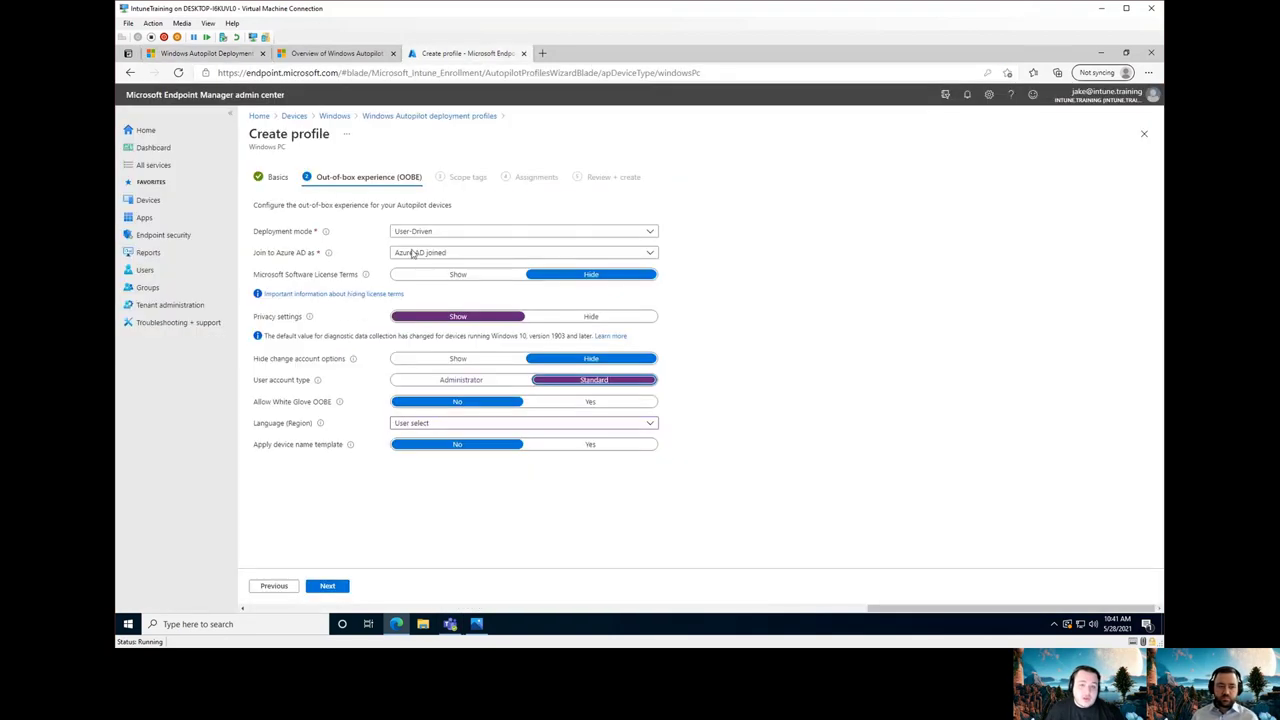
left_click(347, 61)
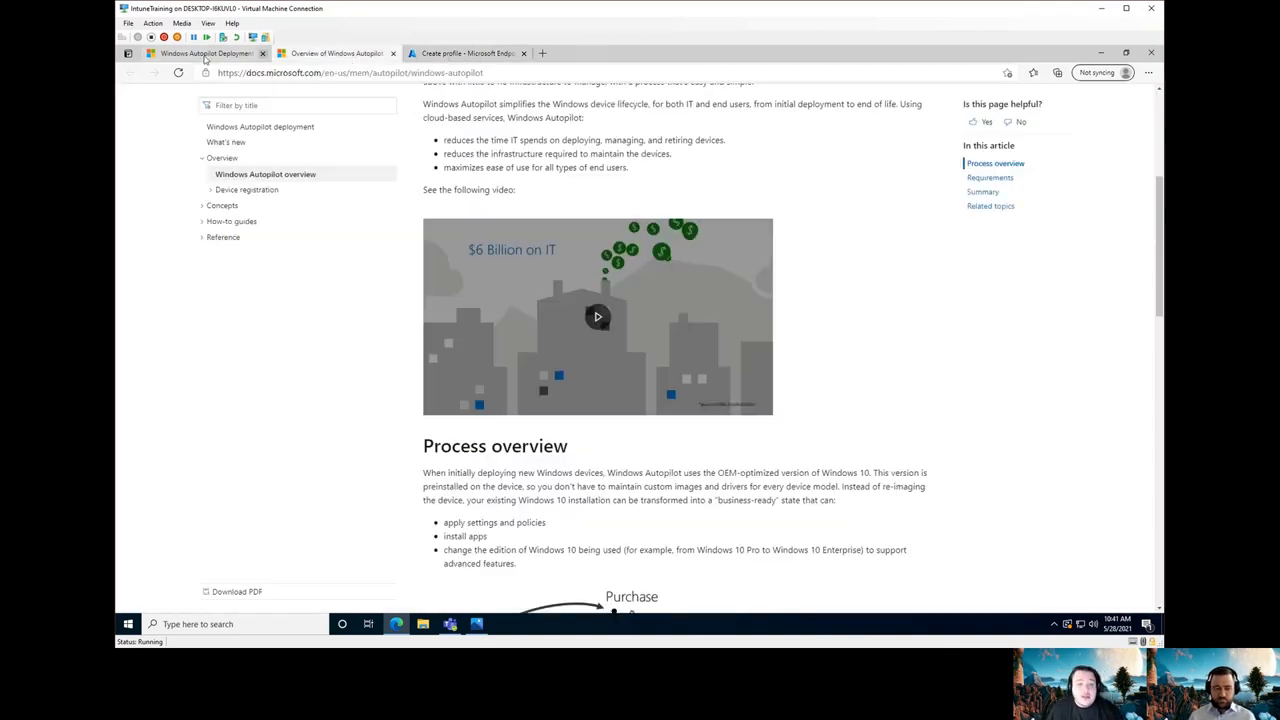
left_click(205, 53)
scroll(801, 414, "down", 2)
scroll(866, 386, "down", 10)
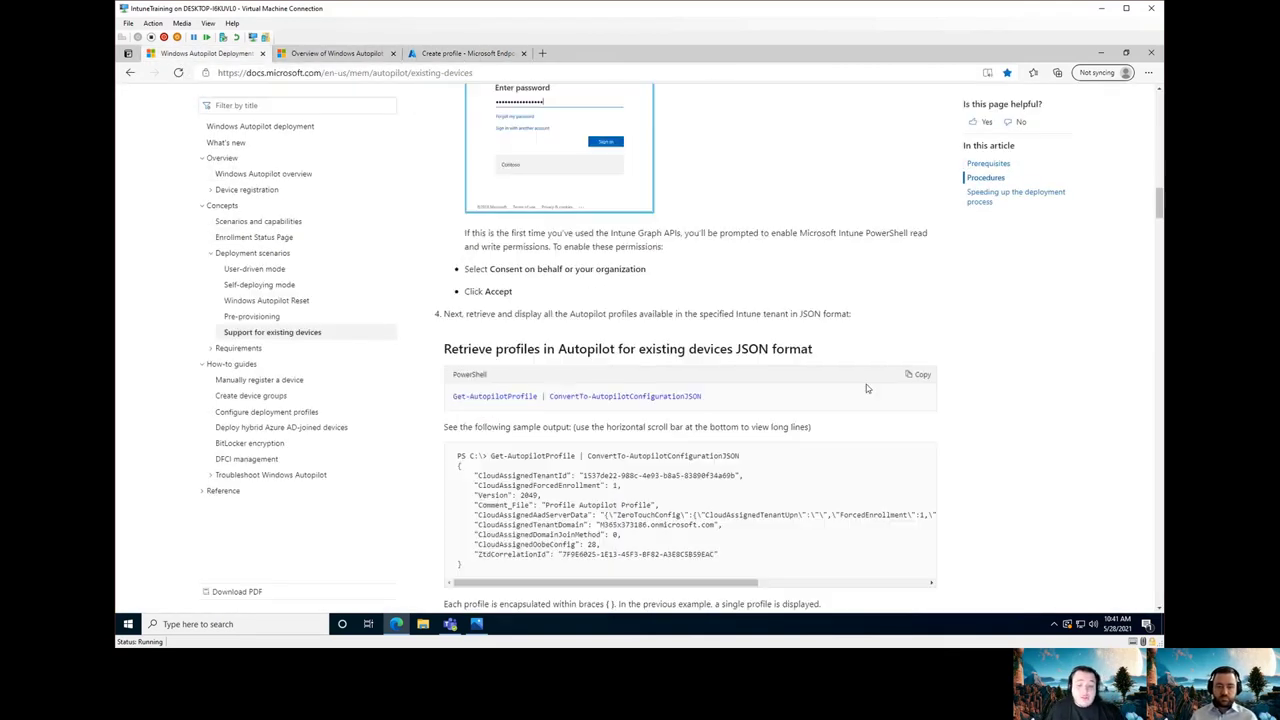
scroll(833, 430, "down", 4)
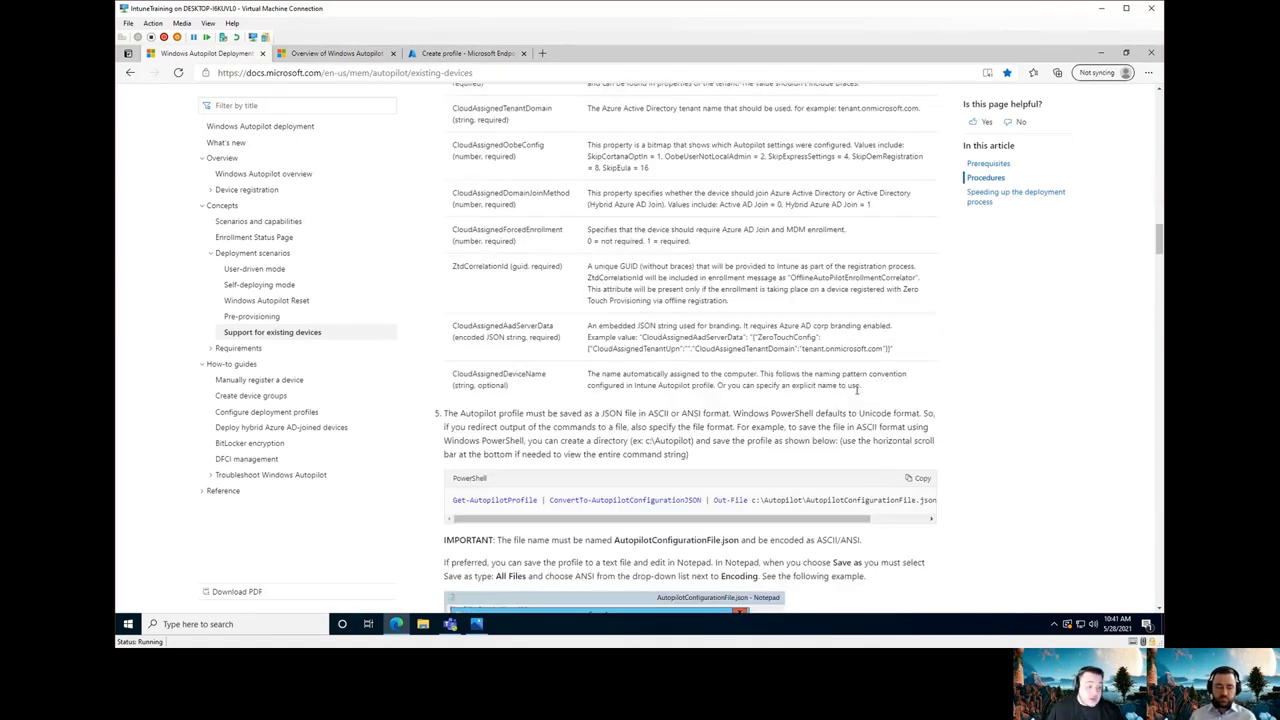
scroll(856, 365, "down", 4)
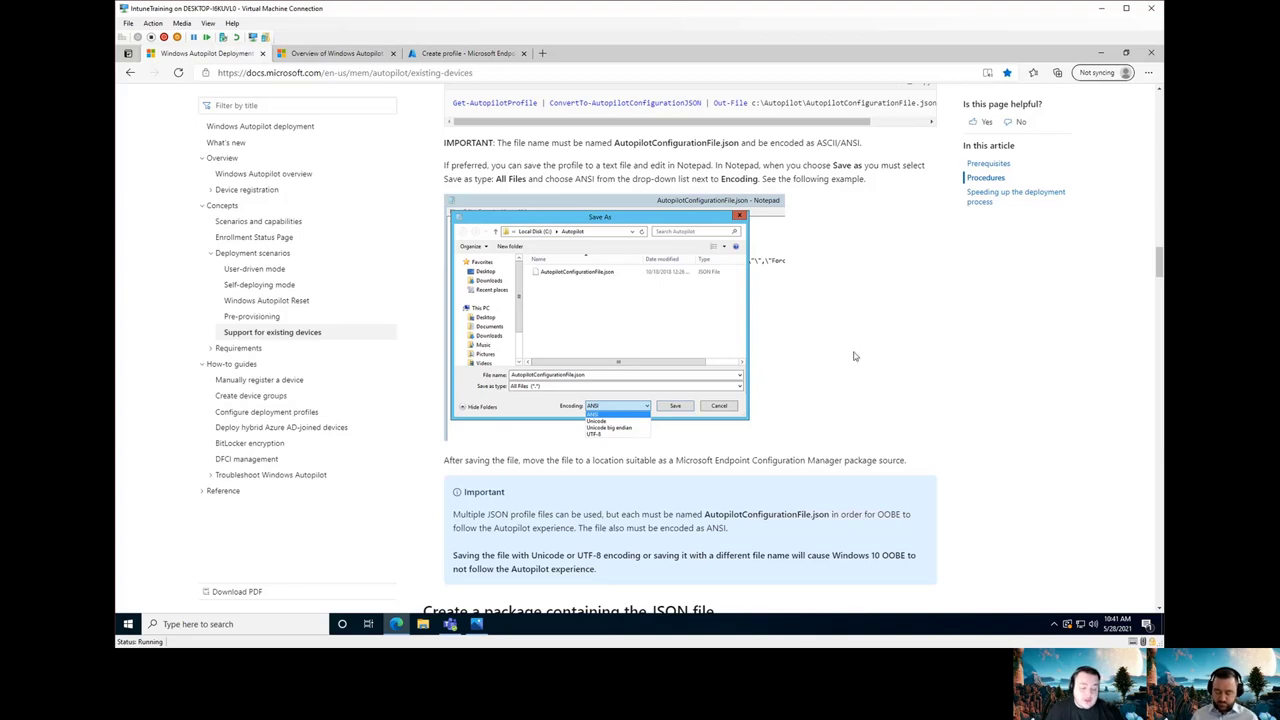
scroll(857, 345, "down", 1)
Step: Open ApEnrolled.png from the desktop, then return to the Create profile wizard tab
left_click(1101, 53)
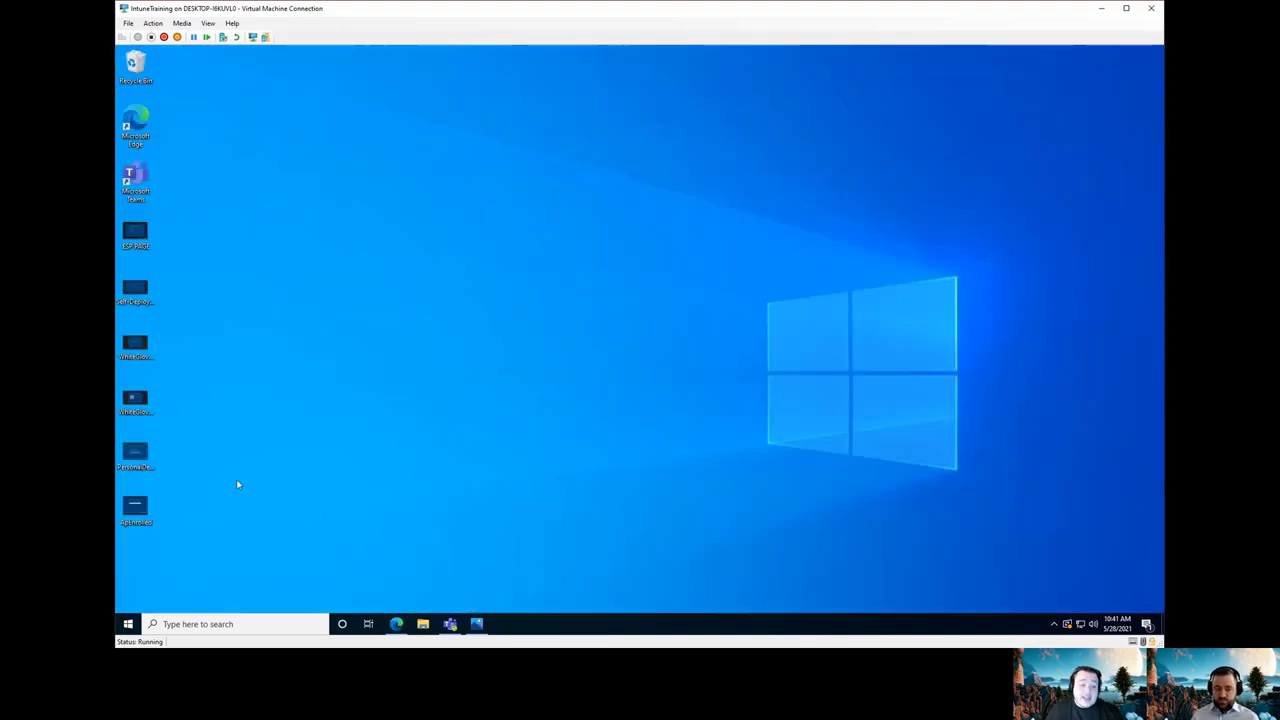
double_click(135, 507)
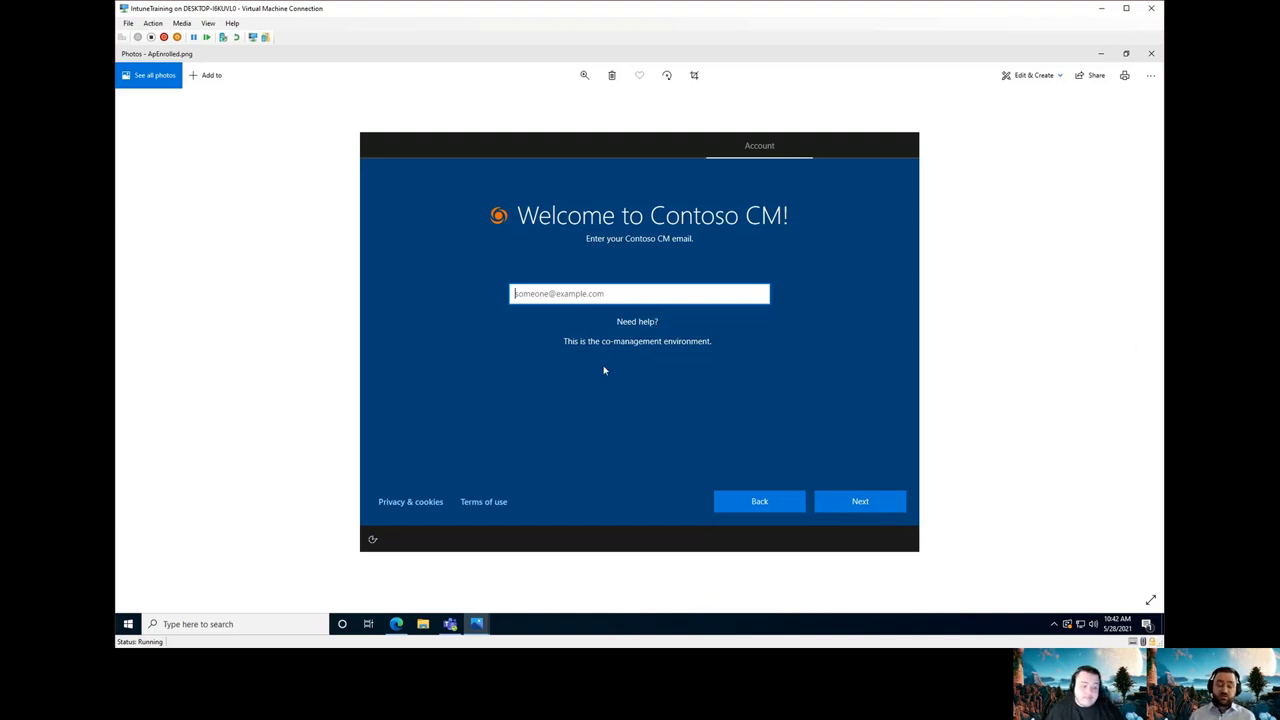
mouse_move(406, 628)
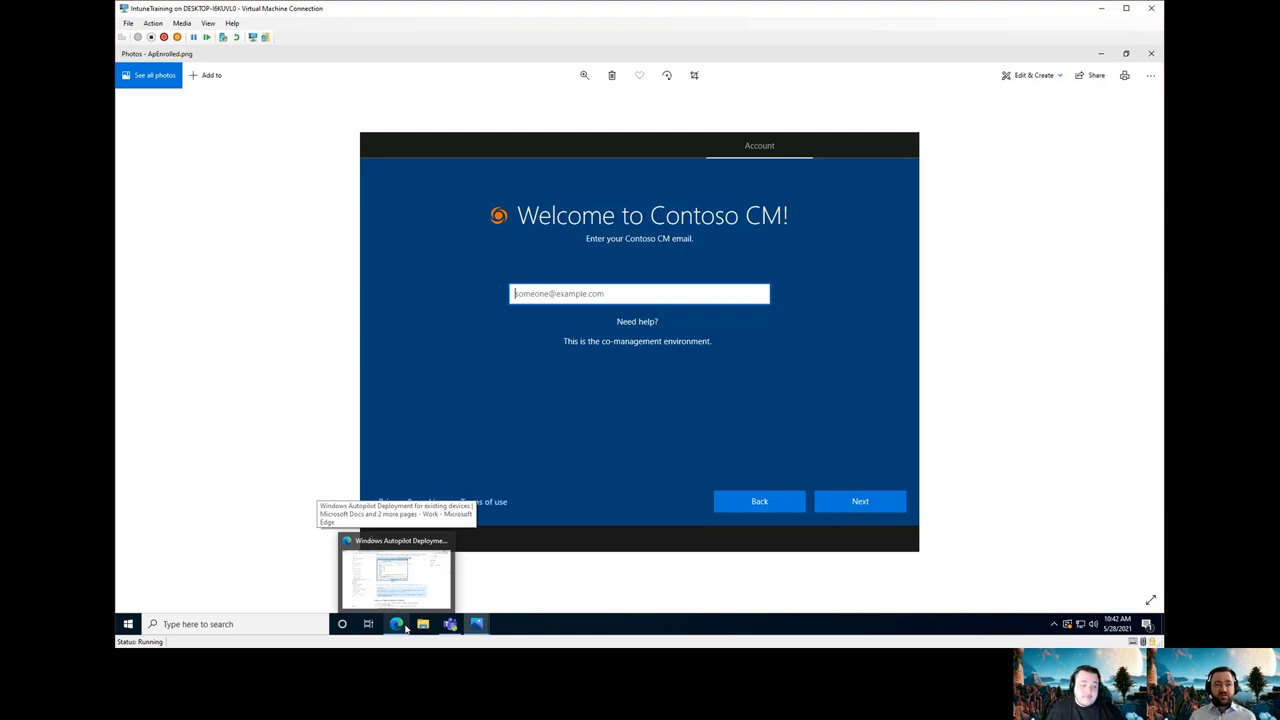
left_click(406, 628)
scroll(942, 410, "down", 4)
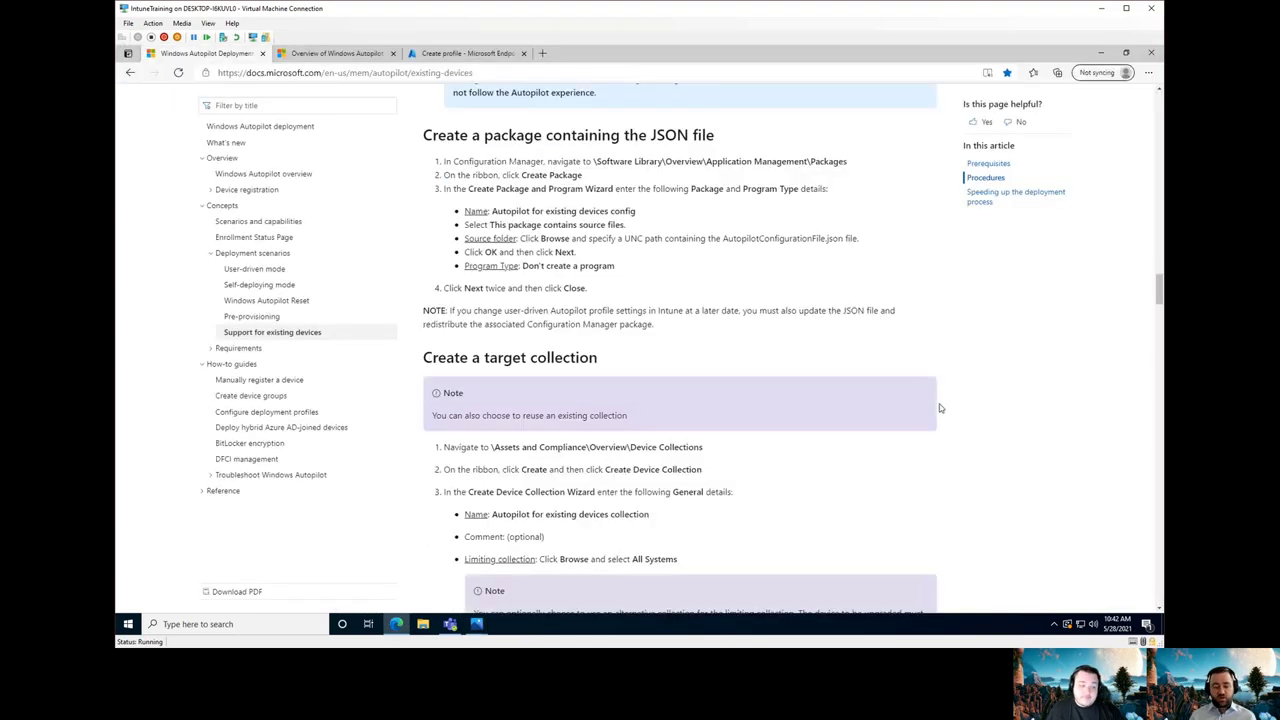
mouse_move(477, 625)
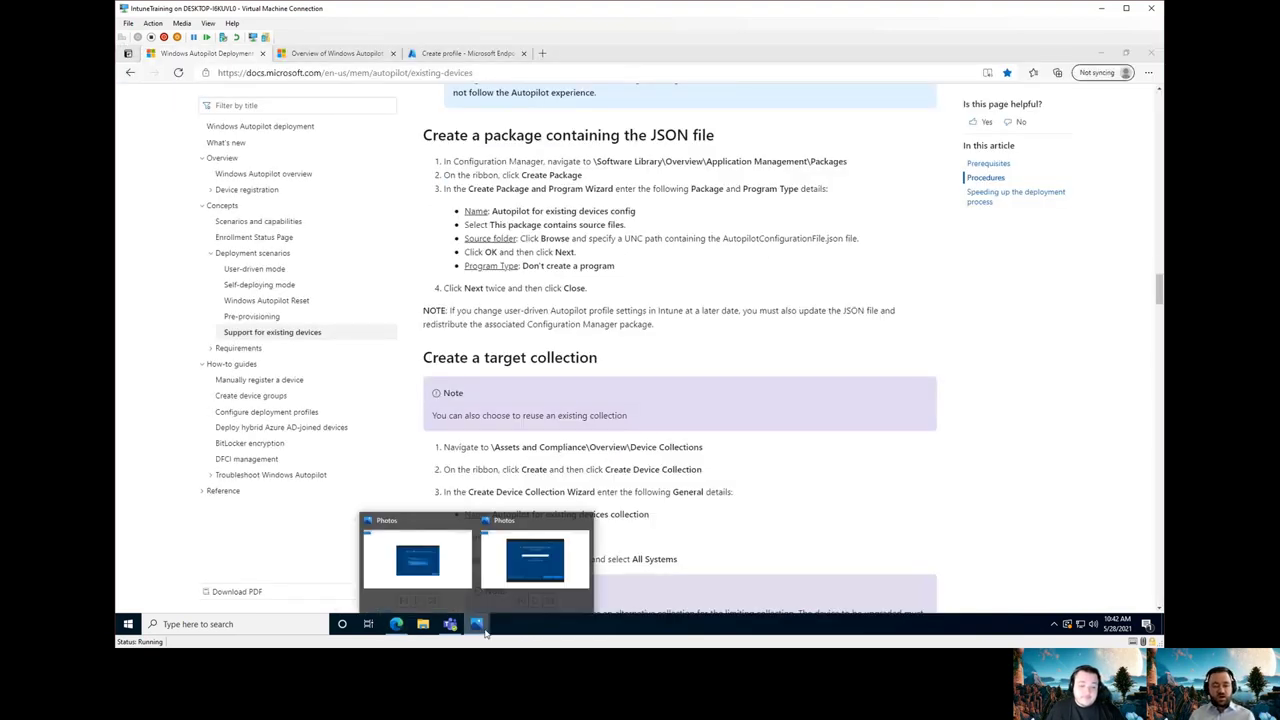
left_click(520, 567)
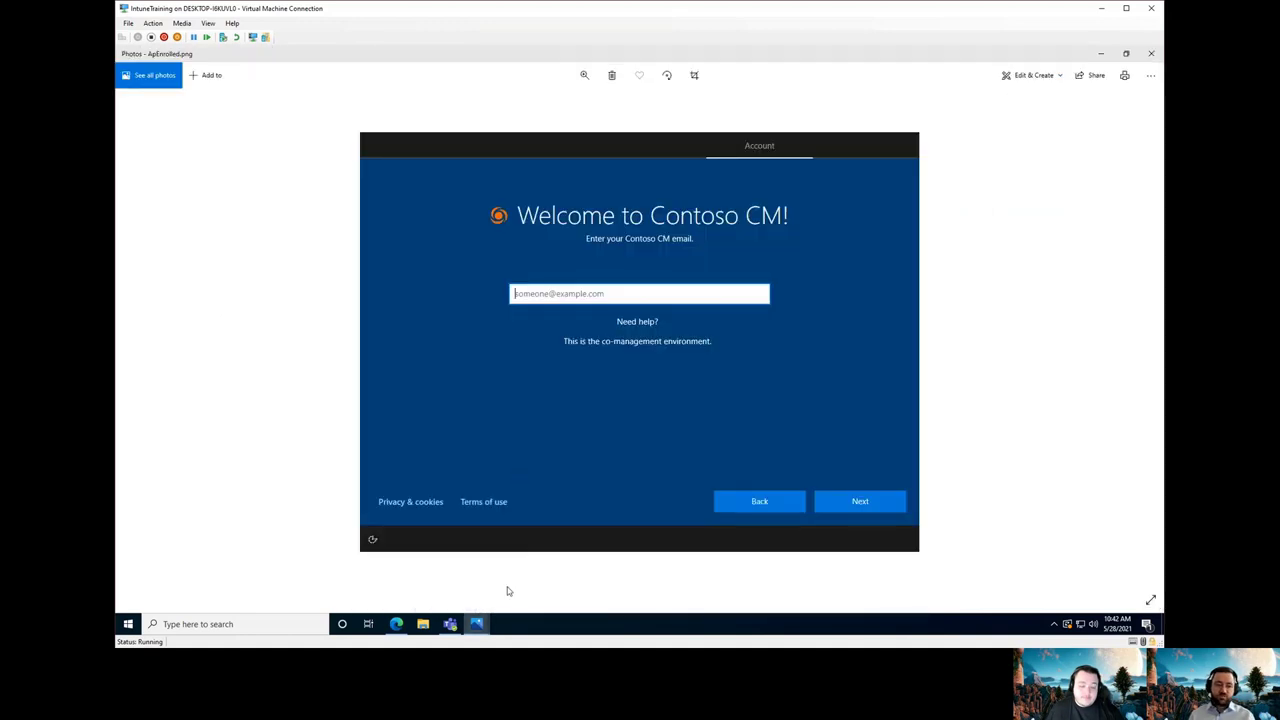
left_click(397, 624)
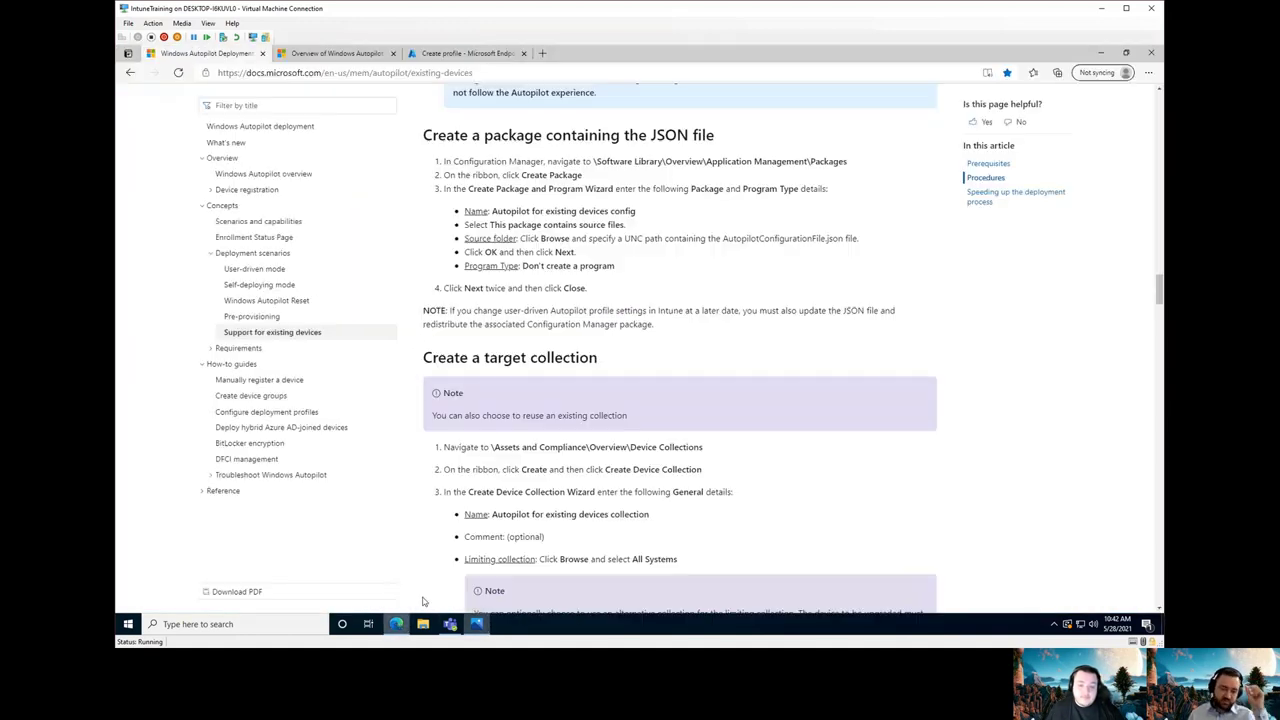
key("ctrl+Tab")
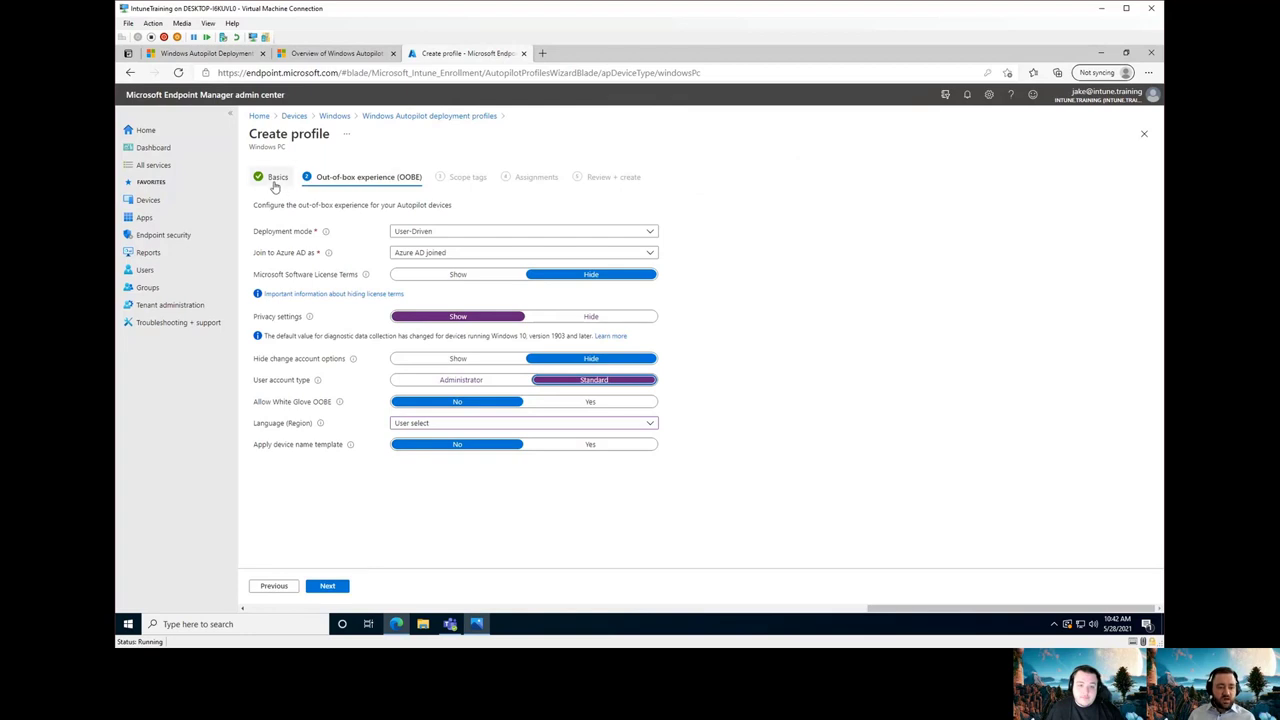
Step: Back on the Basics step, set 'Convert all targeted devices to Autopilot' to Yes and view its info tip
left_click(277, 177)
left_click(581, 303)
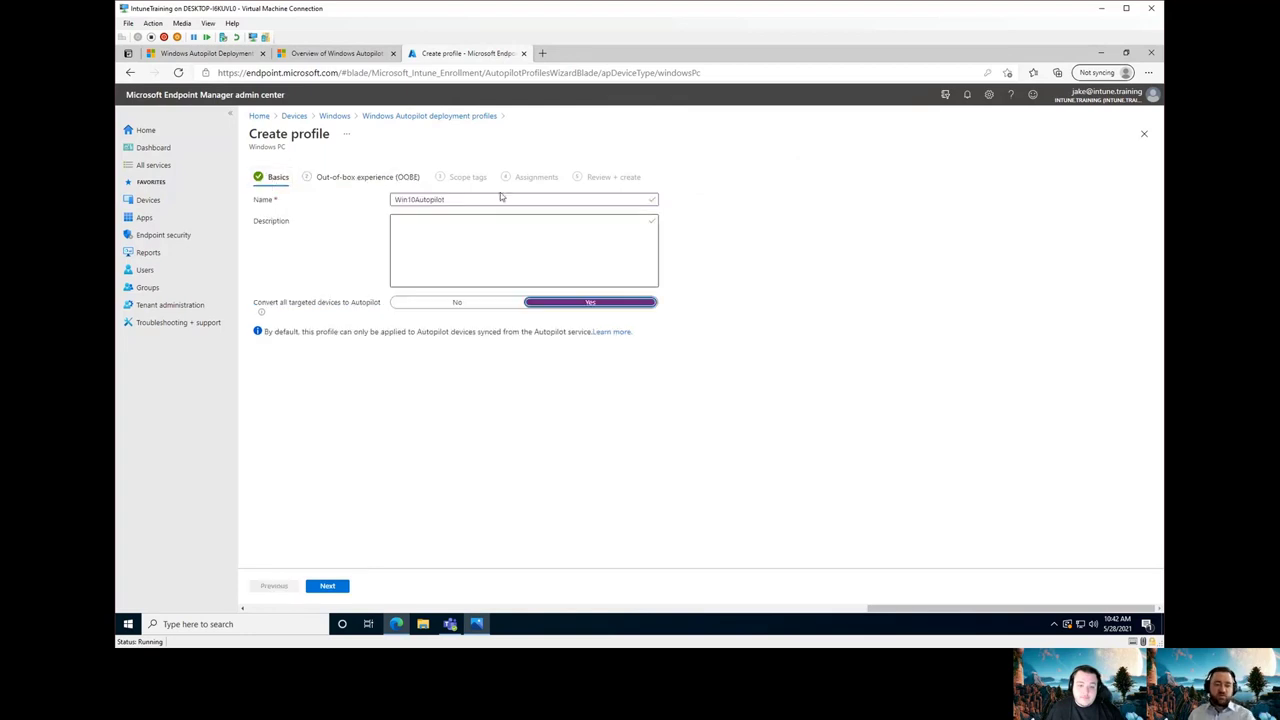
mouse_move(259, 315)
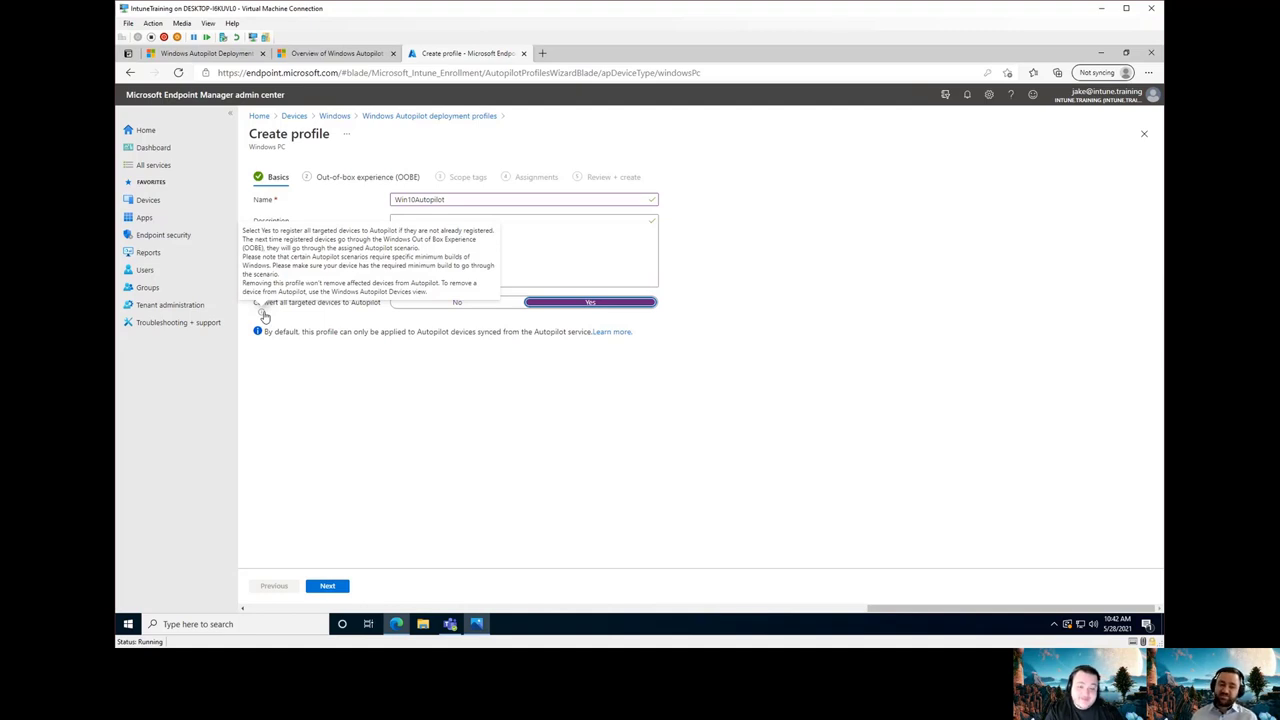
Step: Return to the Out-of-box experience (OOBE) step of the Create profile wizard
left_click(347, 177)
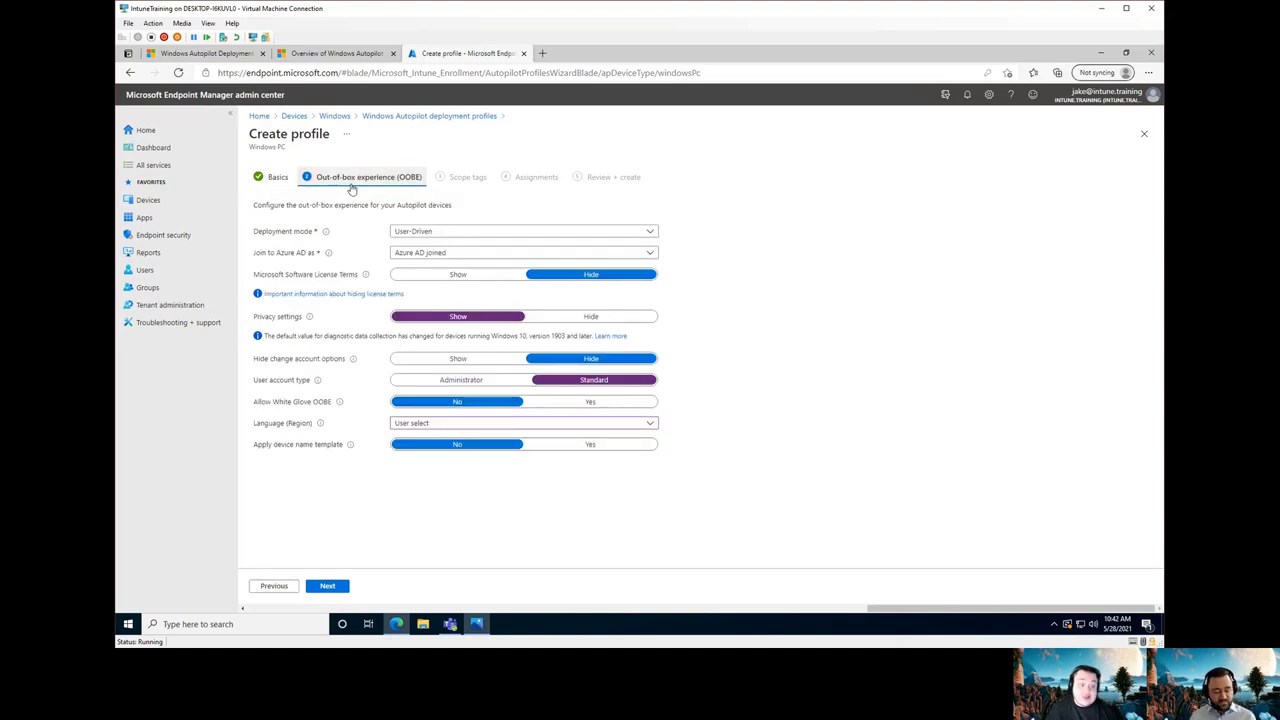